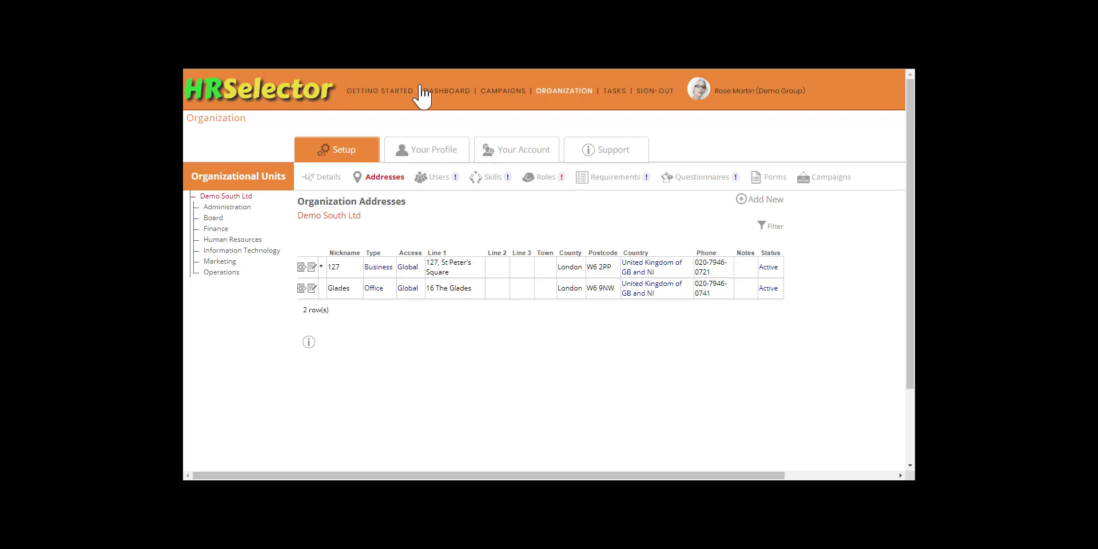
Switch the Organization Setup page from the addresses table to the Users list.
{"action": "left_click", "coordinate": [439, 178]}
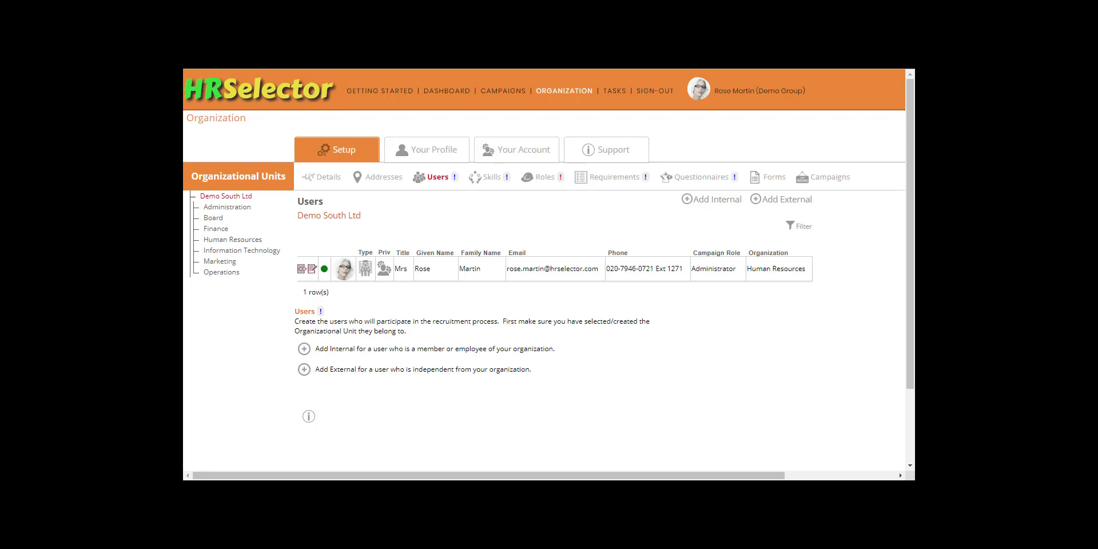
Start a new Board internal user titled Mrs, job title Finance Director, with her name, email and phone.
{"action": "left_click", "coordinate": [217, 220]}
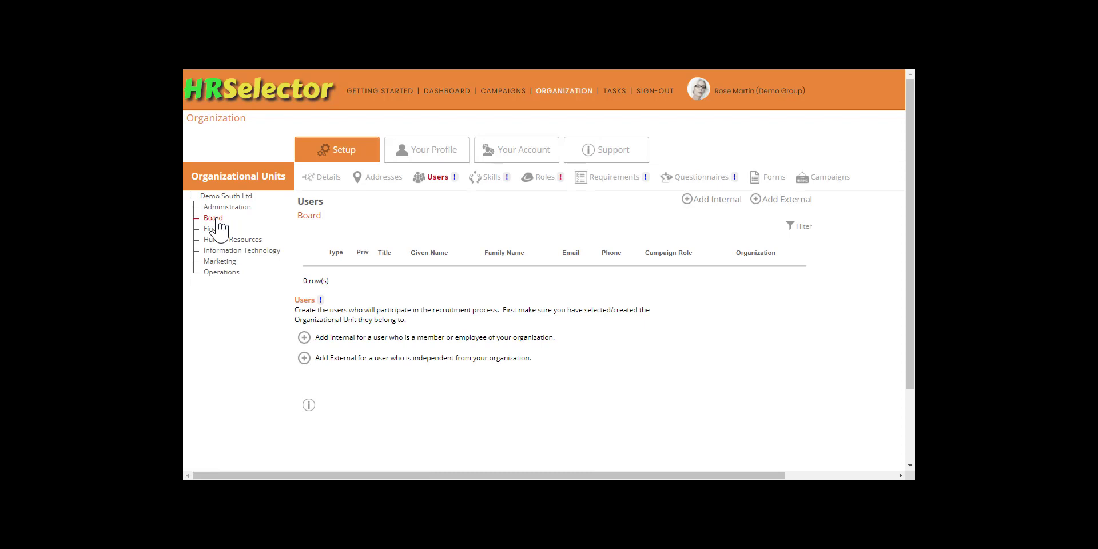
{"action": "left_click", "coordinate": [709, 200]}
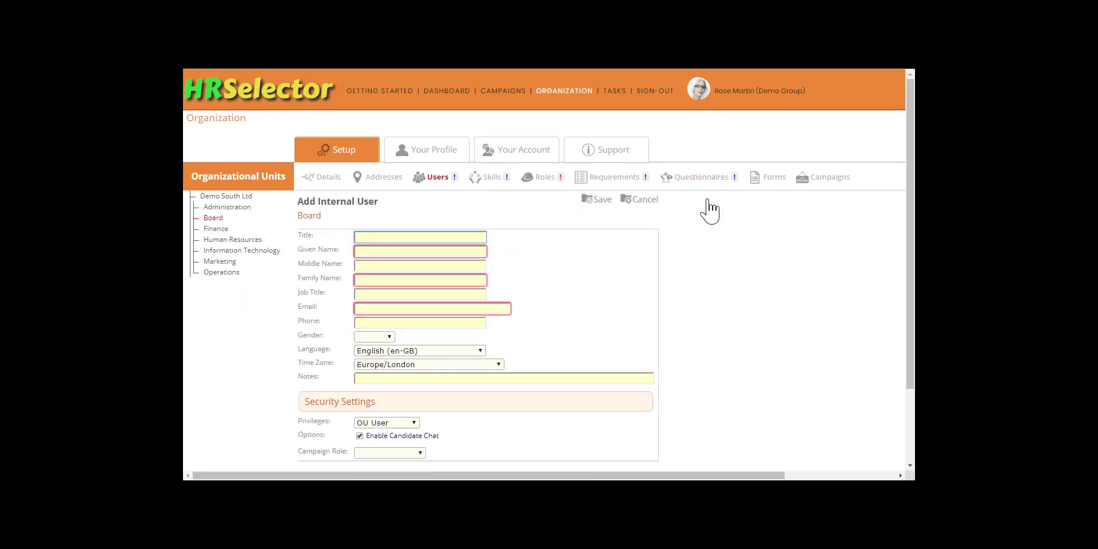
{"action": "type", "text": "Mrs"}
{"action": "key", "text": "Tab"}
{"action": "key", "text": "Tab"}
{"action": "key", "text": "Tab"}
{"action": "key", "text": "Tab"}
{"action": "type", "text": "Finance D"}
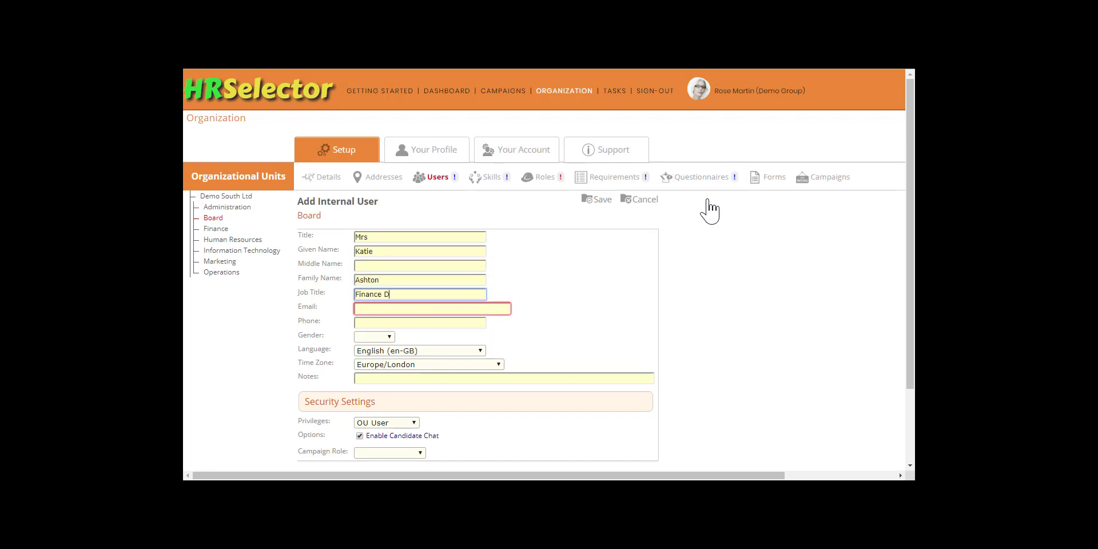
{"action": "type", "text": "irector"}
{"action": "key", "text": "Tab"}
{"action": "key", "text": "Tab"}
{"action": "type", "text": "020-79"}
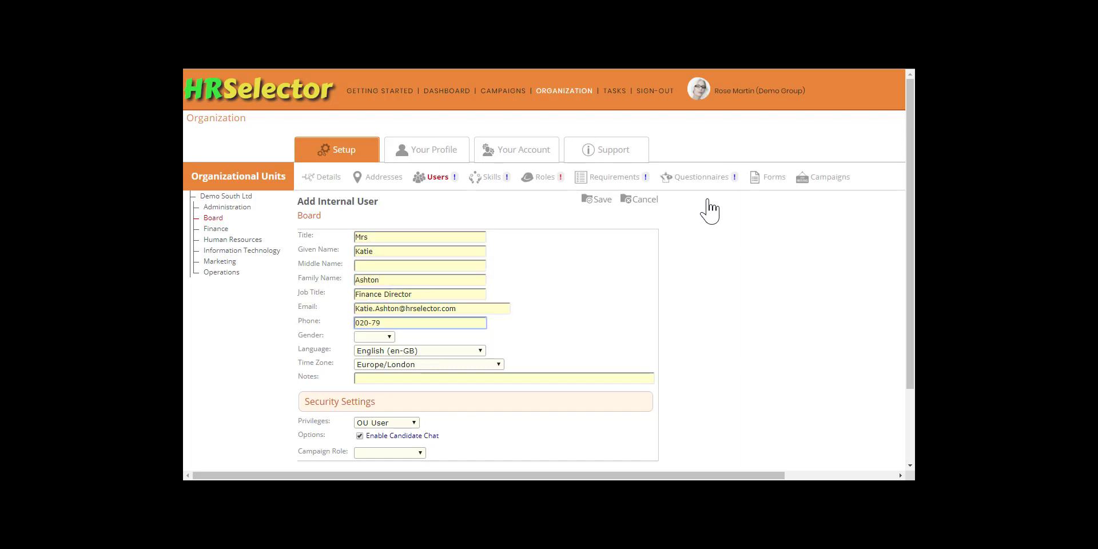
{"action": "type", "text": "46-0721 Ext 1210"}
Set the Finance Director's gender to Female and campaign role to Decision Maker, then save and confirm.
{"action": "key", "text": "Tab"}
{"action": "key", "text": "f"}
{"action": "key", "text": "Tab"}
{"action": "key", "text": "Tab"}
{"action": "key", "text": "Tab"}
{"action": "key", "text": "Tab"}
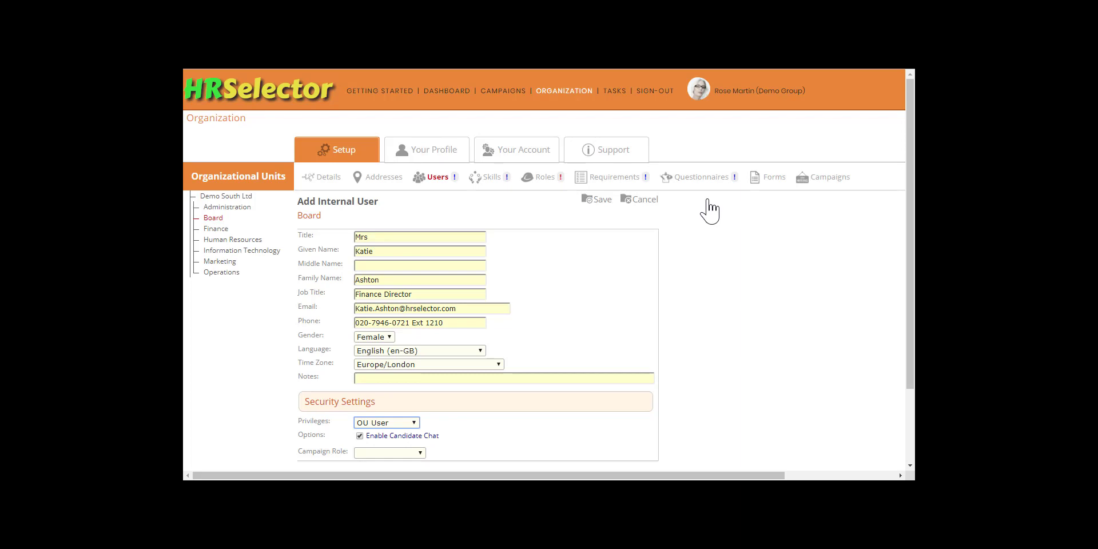
{"action": "key", "text": "Tab"}
{"action": "key", "text": "Tab"}
{"action": "key", "text": "Down"}
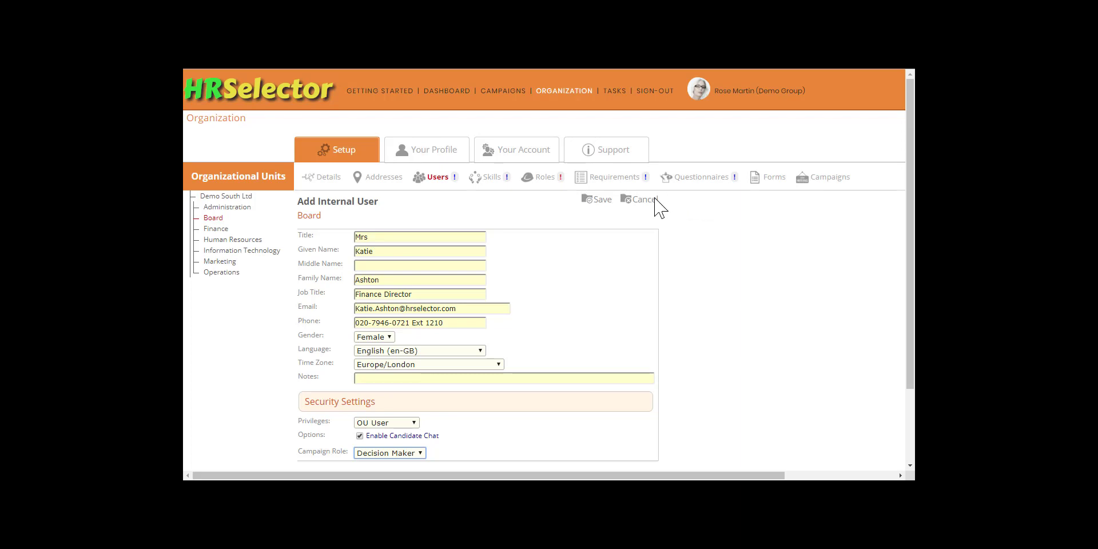
{"action": "left_click", "coordinate": [601, 200]}
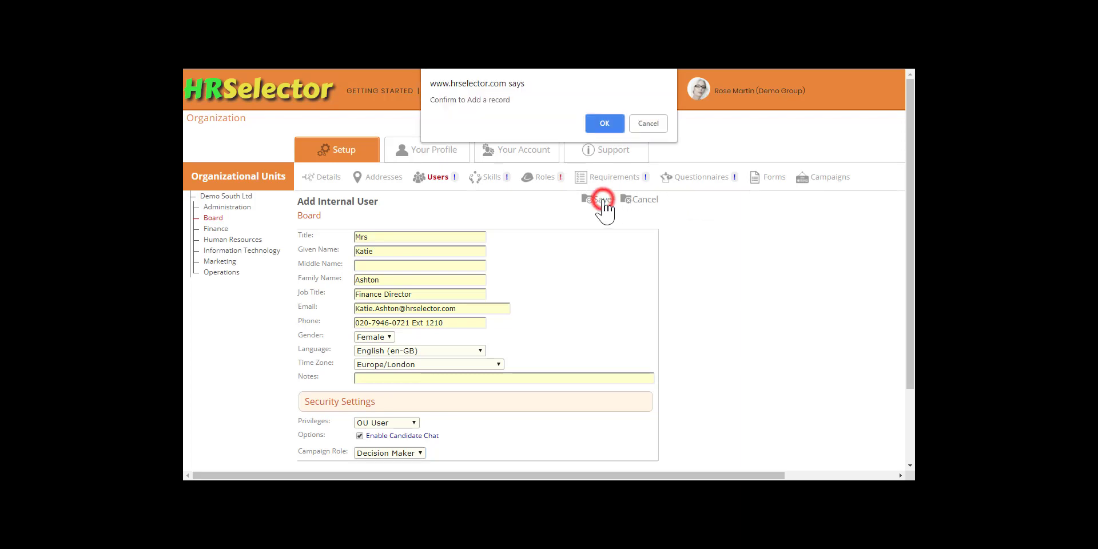
{"action": "left_click", "coordinate": [606, 124]}
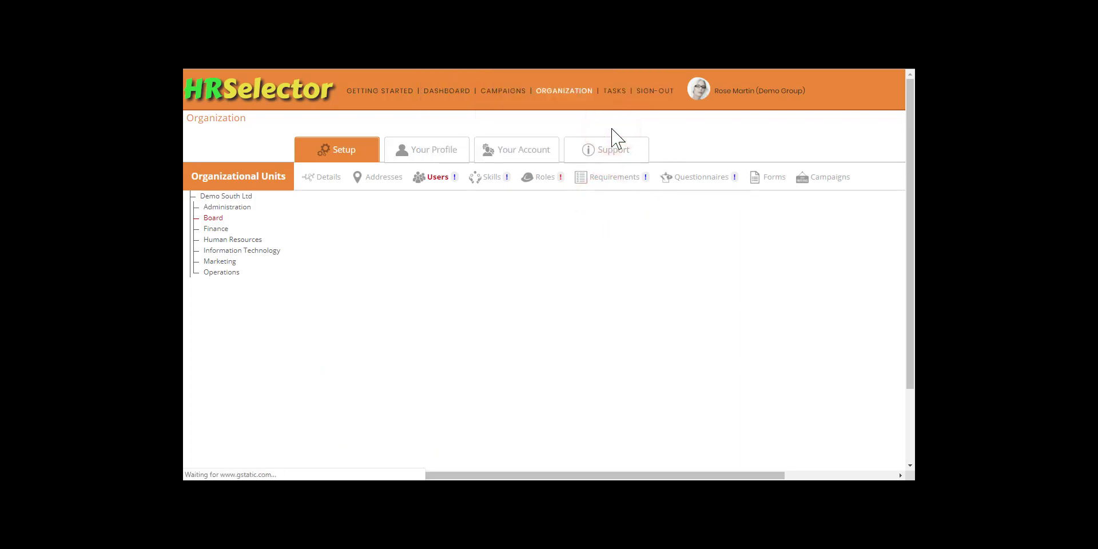
Start a second Board internal user titled Mrs, job title HR Director, with her name, email and phone.
{"action": "left_click", "coordinate": [716, 199]}
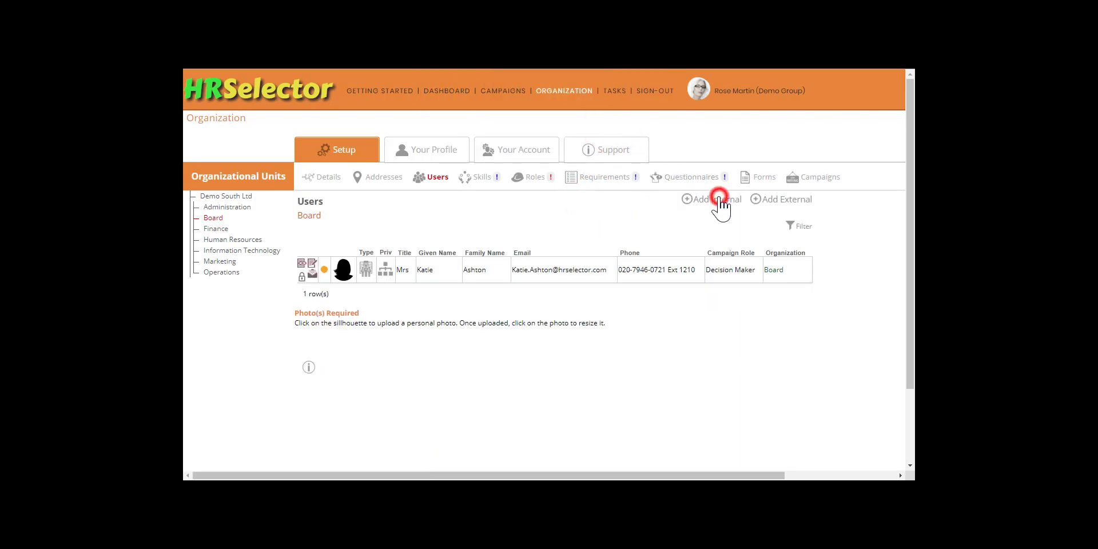
{"action": "type", "text": "Mrs"}
{"action": "key", "text": "Tab"}
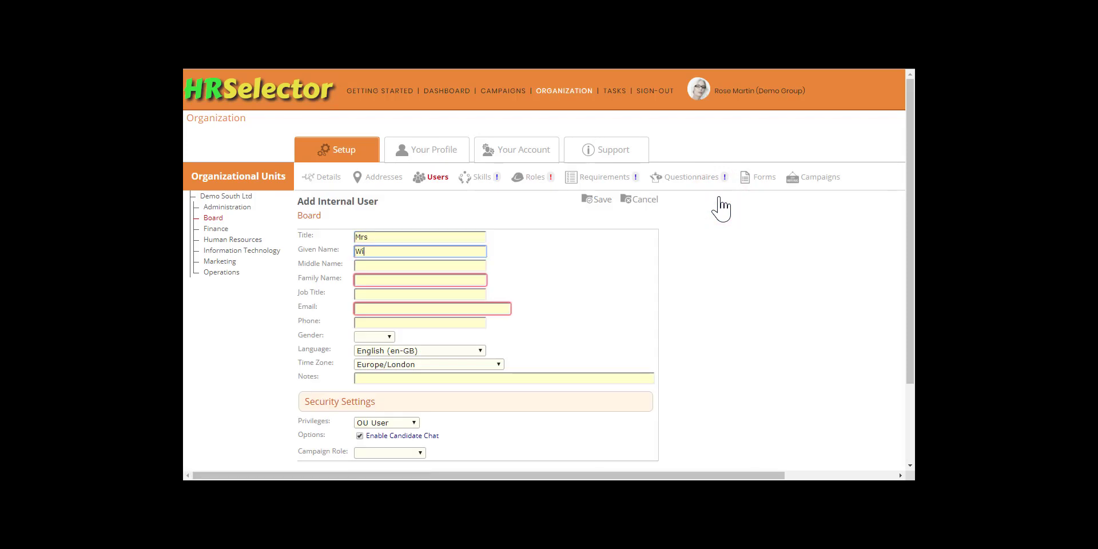
{"action": "key", "text": "Tab"}
{"action": "key", "text": "Tab"}
{"action": "key", "text": "Tab"}
{"action": "type", "text": "HR Director"}
{"action": "key", "text": "Tab"}
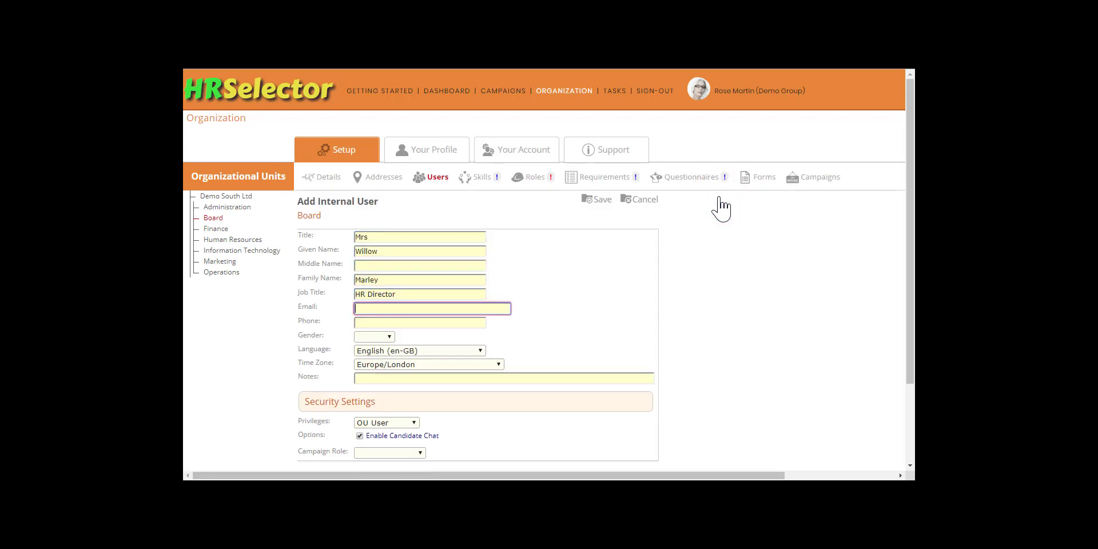
{"action": "key", "text": "Tab"}
{"action": "type", "text": "020-7946-0721 Ext 1270"}
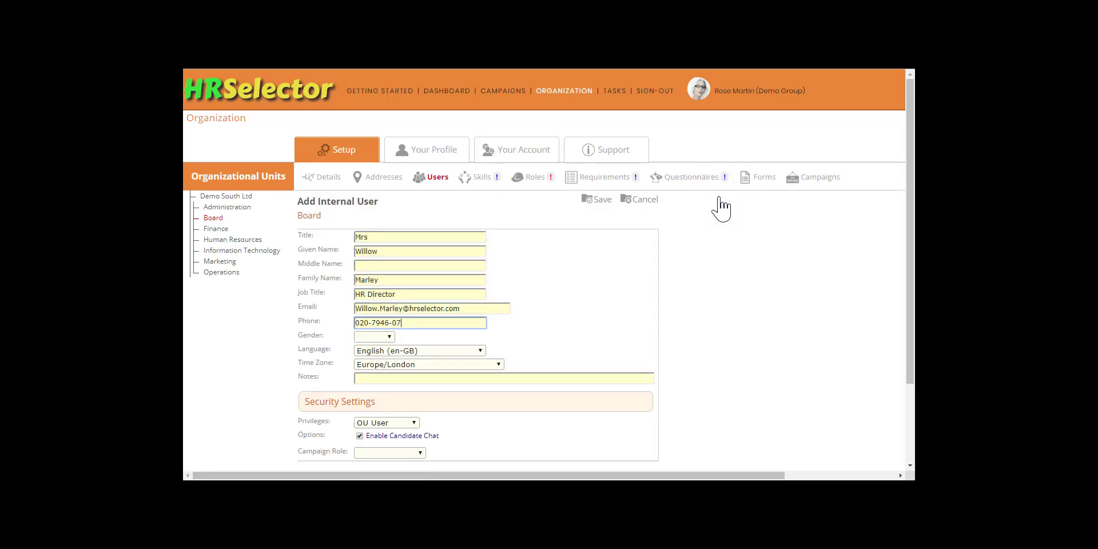
Make the HR Director Female with Administrator privileges and Decision Maker role, then save and confirm.
{"action": "key", "text": "Tab"}
{"action": "key", "text": "f"}
{"action": "key", "text": "Tab"}
{"action": "key", "text": "Tab"}
{"action": "key", "text": "Tab"}
{"action": "key", "text": "Tab"}
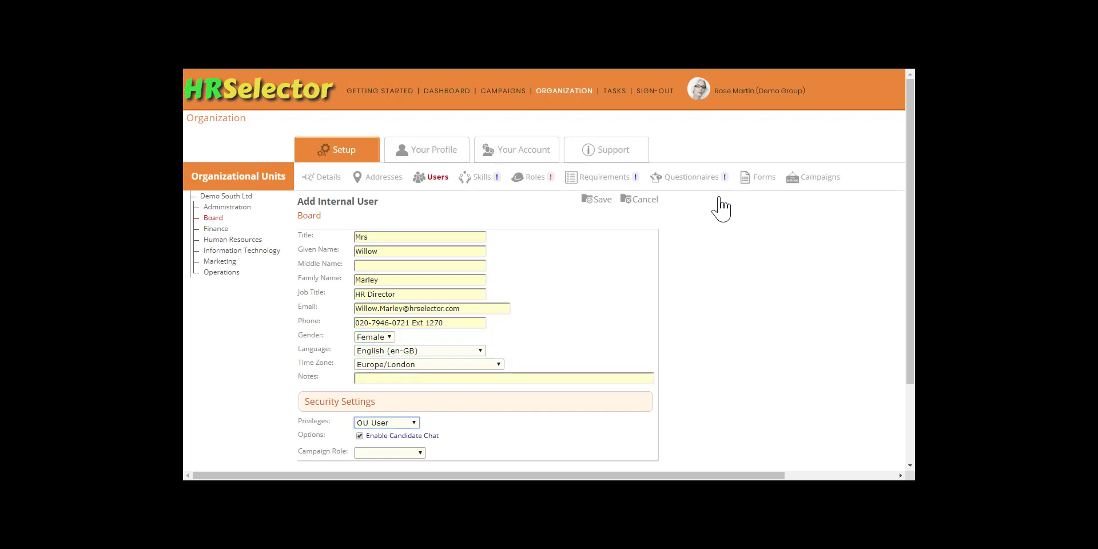
{"action": "key", "text": "a"}
{"action": "key", "text": "Tab"}
{"action": "key", "text": "Tab"}
{"action": "key", "text": "d"}
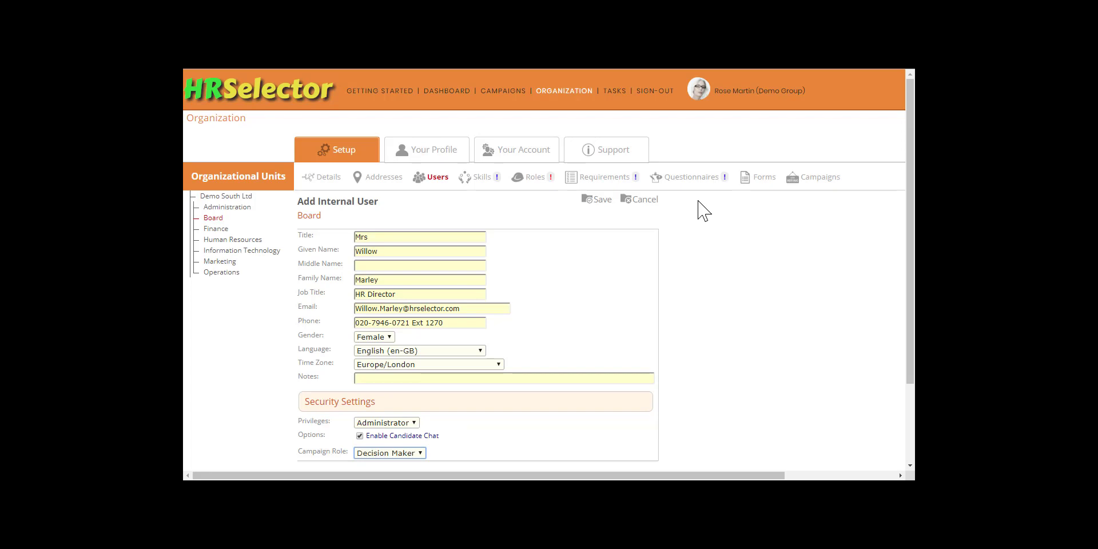
{"action": "left_click", "coordinate": [594, 200]}
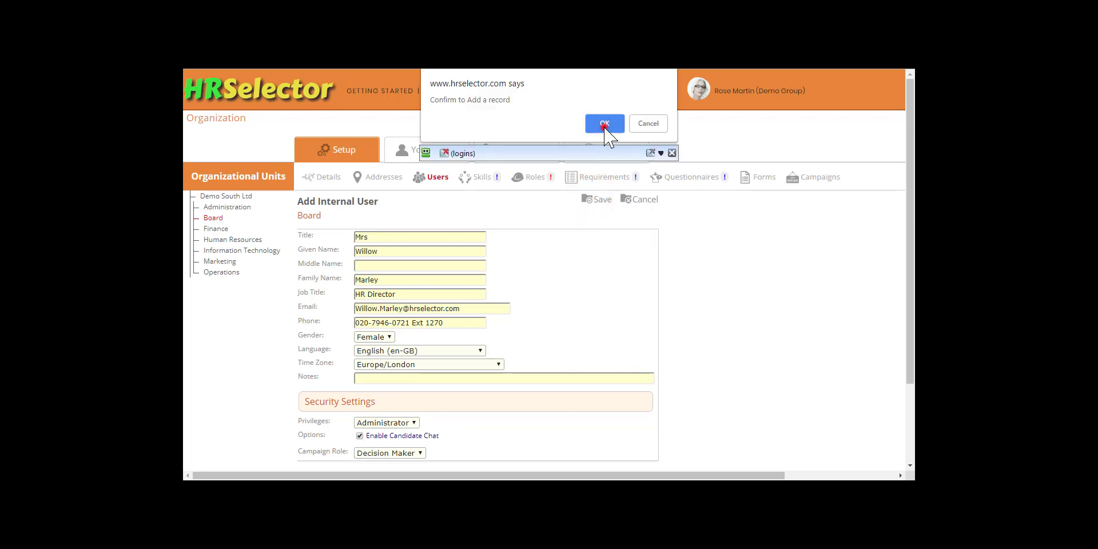
{"action": "left_click", "coordinate": [605, 126]}
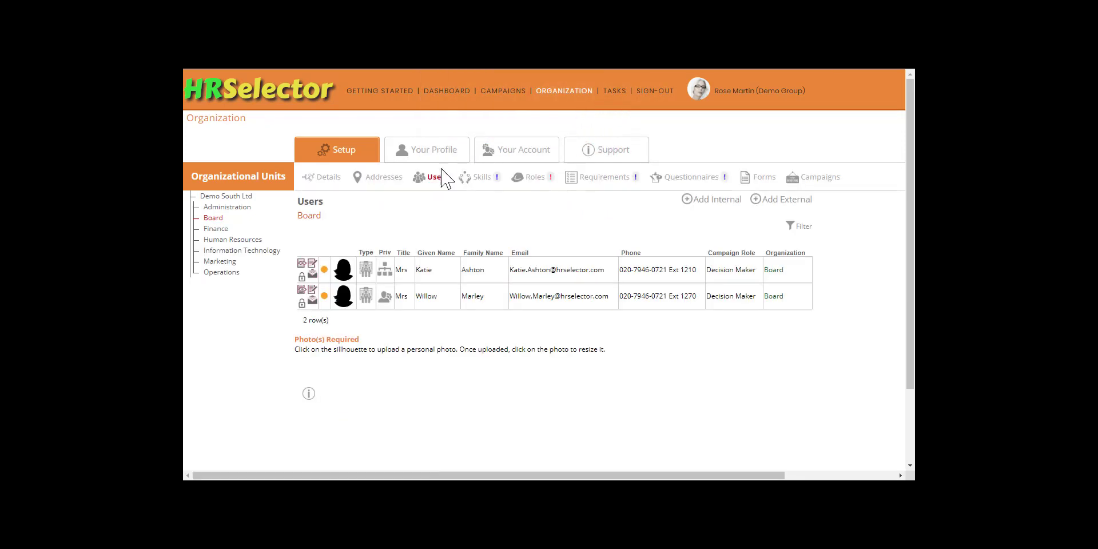
Start a new Human Resources internal user titled Mr, job title HR Assistant, with his name, email and phone.
{"action": "left_click", "coordinate": [253, 239]}
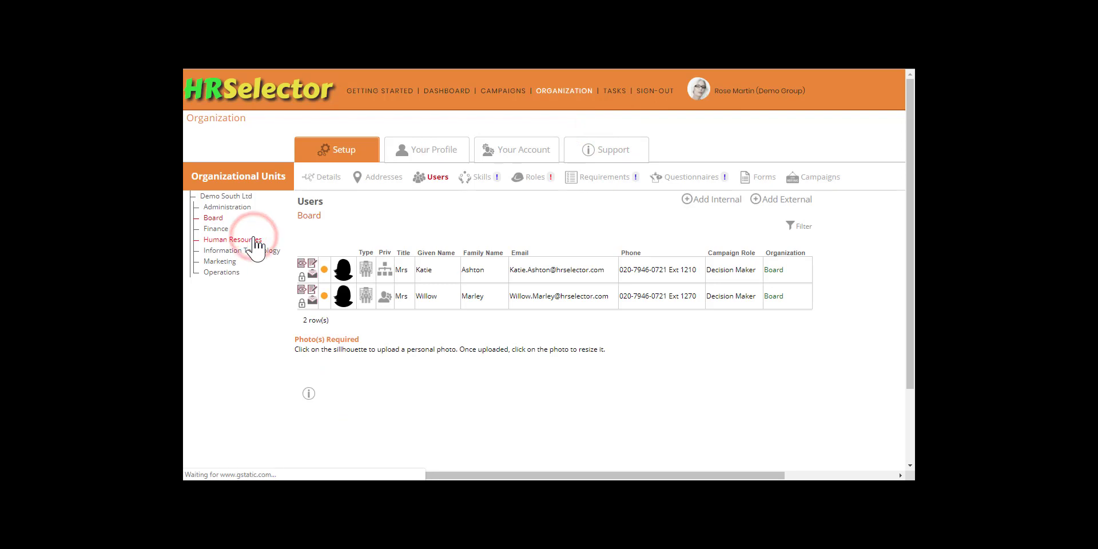
{"action": "left_click", "coordinate": [699, 199]}
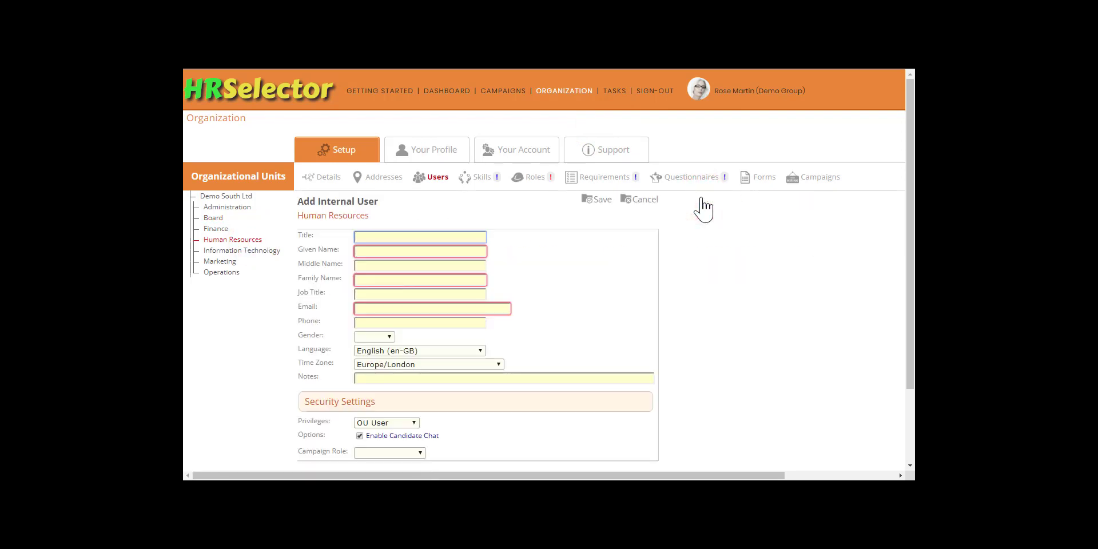
{"action": "type", "text": "Mr"}
{"action": "key", "text": "Tab"}
{"action": "key", "text": "Tab"}
{"action": "key", "text": "Tab"}
{"action": "key", "text": "Tab"}
{"action": "type", "text": "HR Assistant"}
{"action": "key", "text": "Tab"}
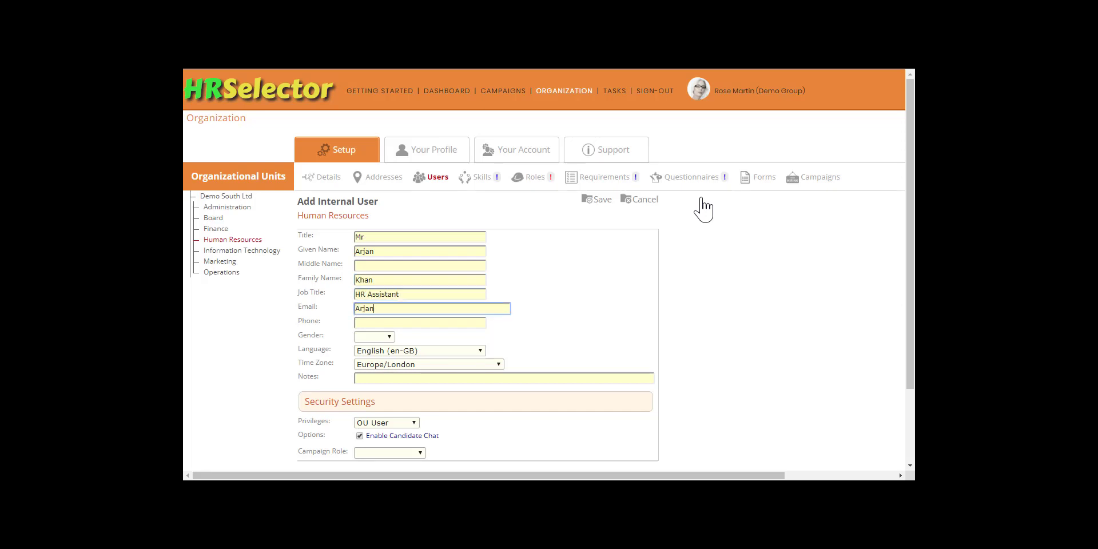
{"action": "key", "text": "Tab"}
{"action": "type", "text": "020-7946-0721 Ext 127"}
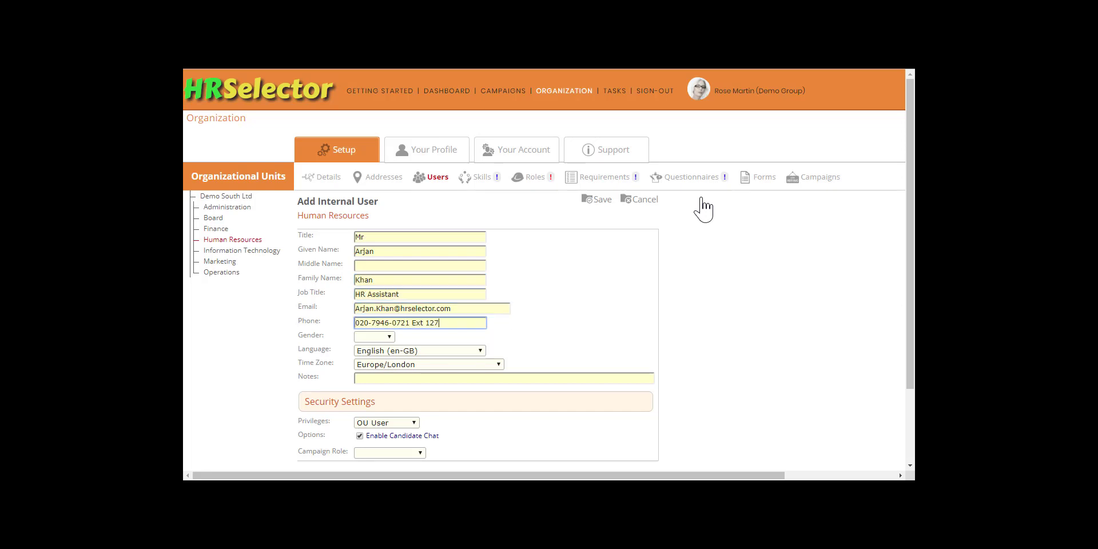
{"action": "type", "text": "2"}
Set him to Male with Administrator privileges and Administrator campaign role, then save and confirm.
{"action": "key", "text": "Tab"}
{"action": "key", "text": "m"}
{"action": "key", "text": "Tab"}
{"action": "key", "text": "Tab"}
{"action": "key", "text": "Tab"}
{"action": "key", "text": "Tab"}
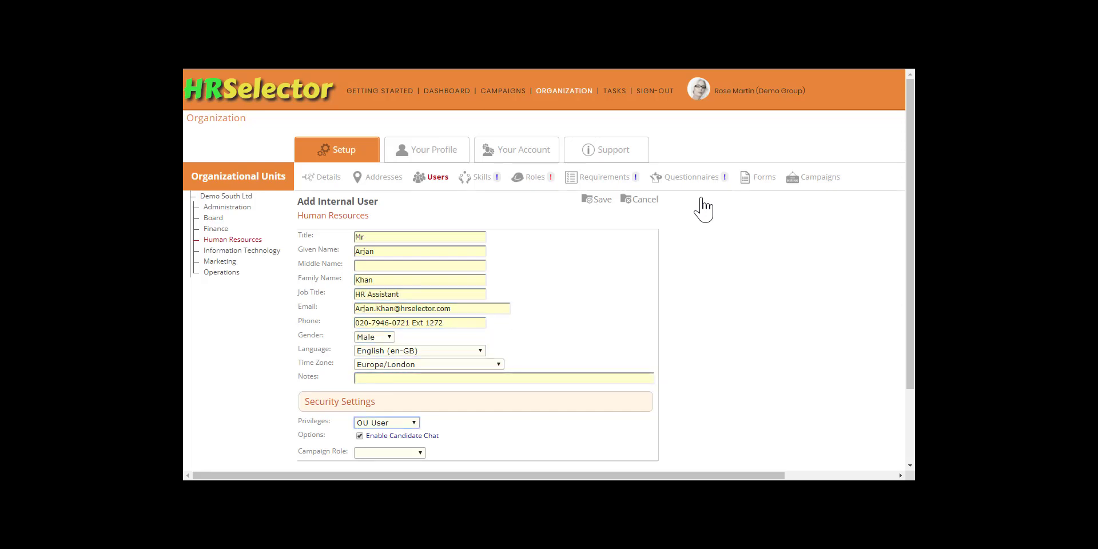
{"action": "key", "text": "a"}
{"action": "key", "text": "Tab"}
{"action": "key", "text": "Tab"}
{"action": "key", "text": "a"}
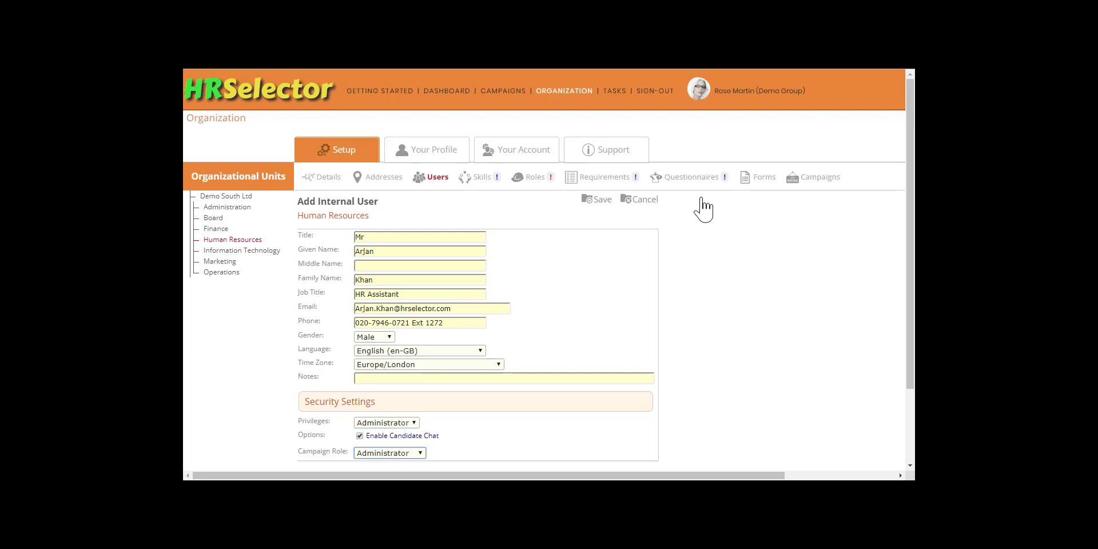
{"action": "left_click", "coordinate": [600, 199]}
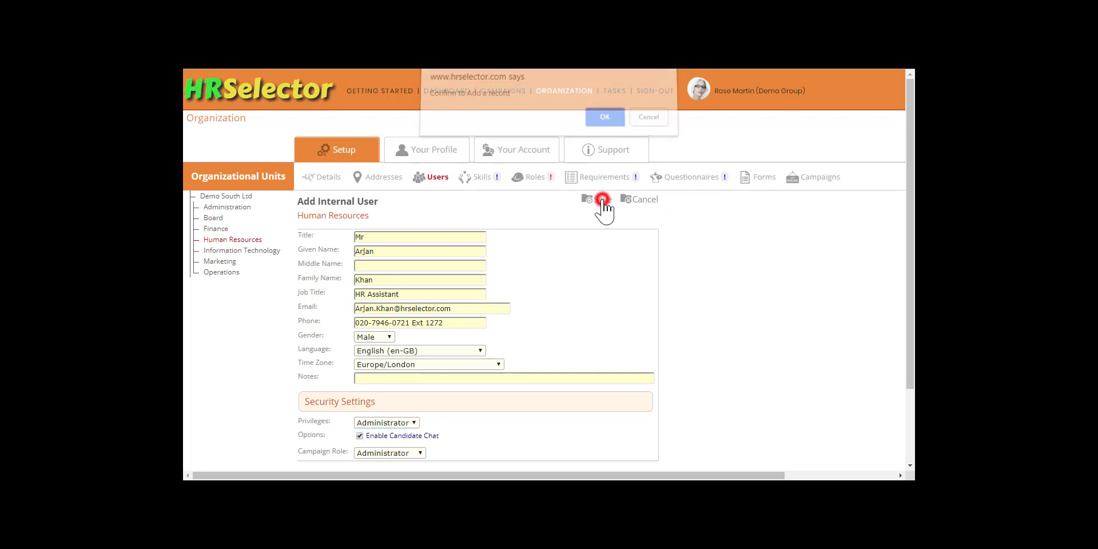
{"action": "left_click", "coordinate": [606, 123]}
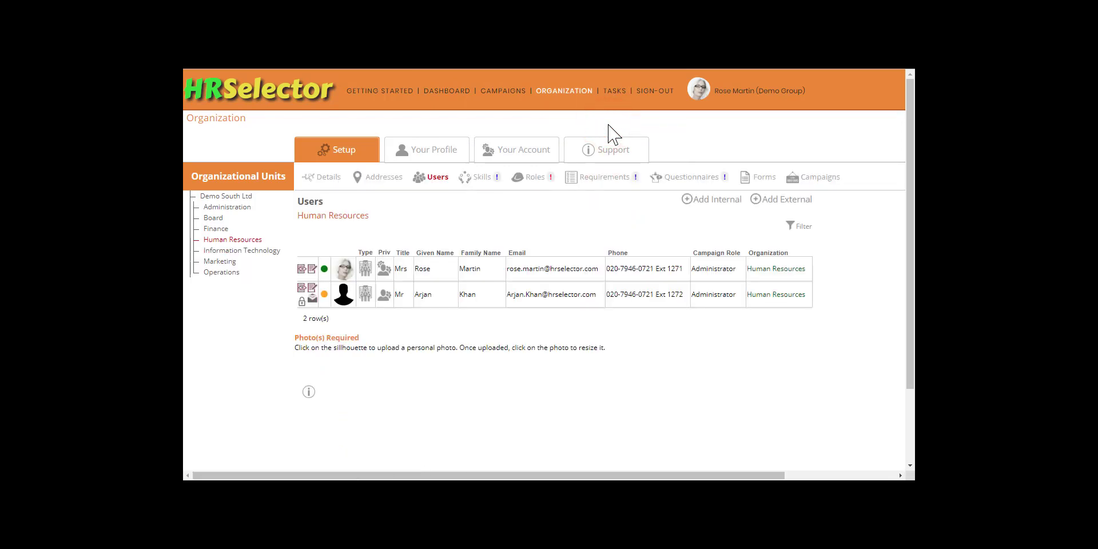
Start another Human Resources user titled Ms, job title HR Assistant, with her name, email and phone.
{"action": "left_click", "coordinate": [713, 200]}
{"action": "type", "text": "Ms"}
{"action": "key", "text": "Tab"}
{"action": "key", "text": "Tab"}
{"action": "key", "text": "Tab"}
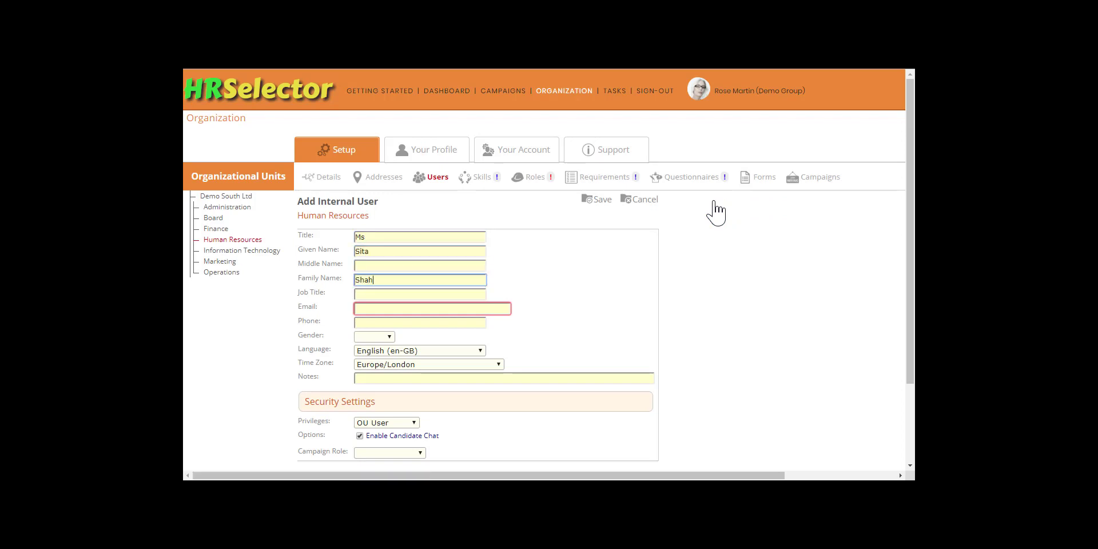
{"action": "key", "text": "Tab"}
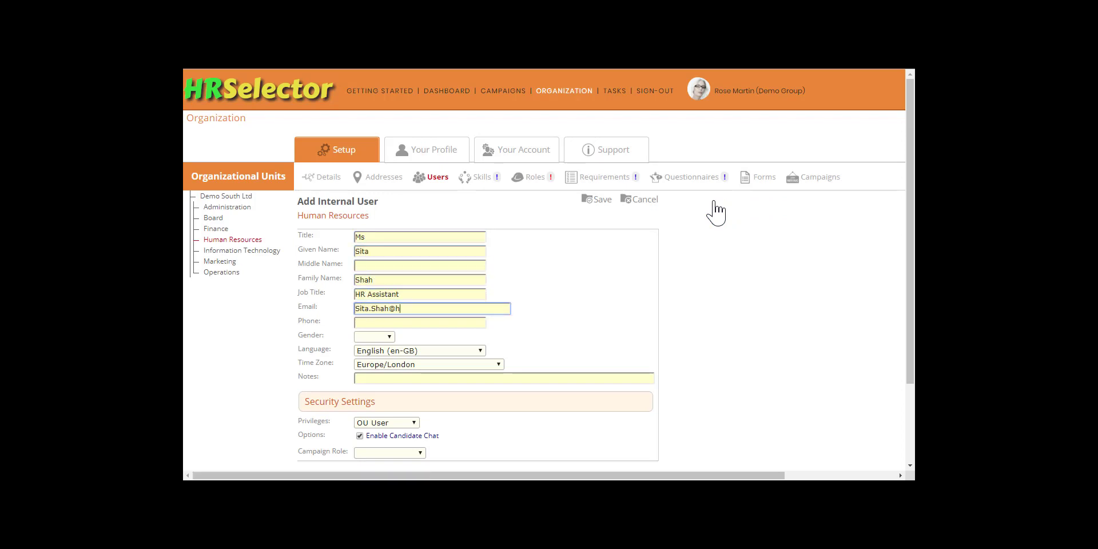
{"action": "key", "text": "Tab"}
{"action": "type", "text": "020-7946-0721 Ext 1273"}
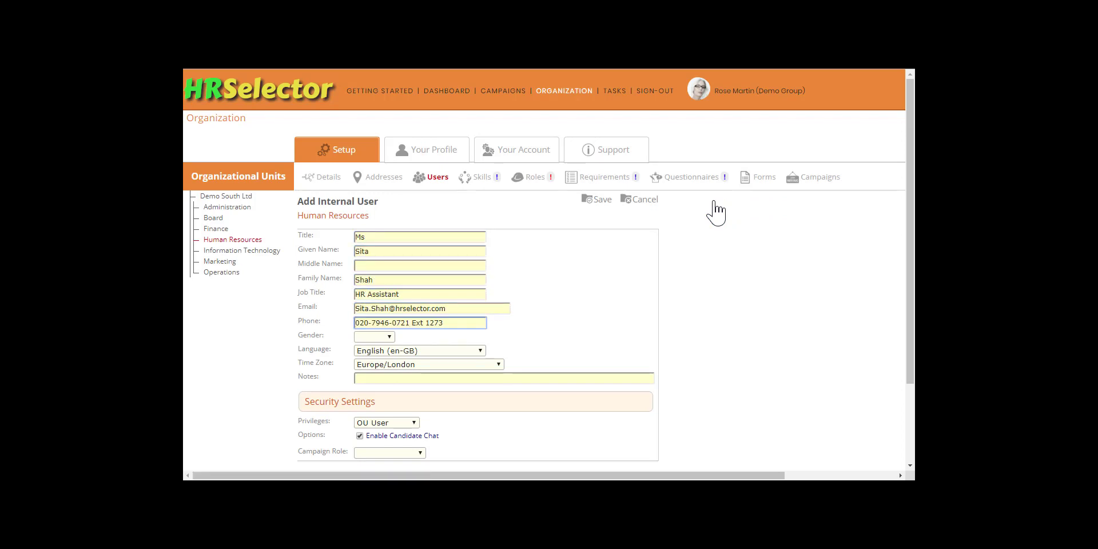
Set her to Female with Administrator privileges and campaign role, then save and confirm the record.
{"action": "key", "text": "Tab"}
{"action": "key", "text": "f"}
{"action": "key", "text": "Tab"}
{"action": "key", "text": "Tab"}
{"action": "key", "text": "Tab"}
{"action": "key", "text": "Tab"}
{"action": "key", "text": "a"}
{"action": "key", "text": "Tab"}
{"action": "key", "text": "Tab"}
{"action": "key", "text": "a"}
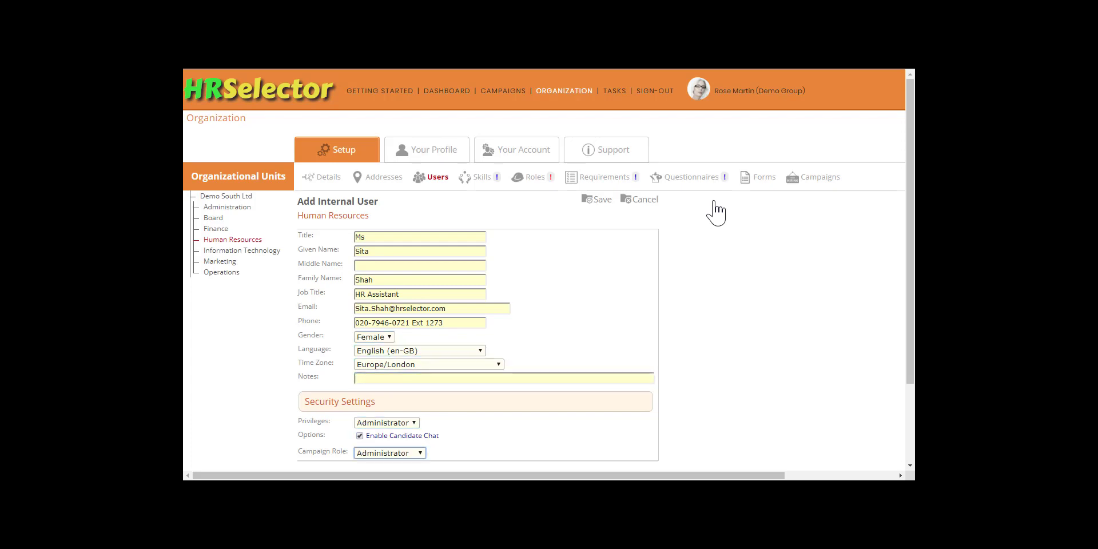
{"action": "left_click", "coordinate": [596, 199]}
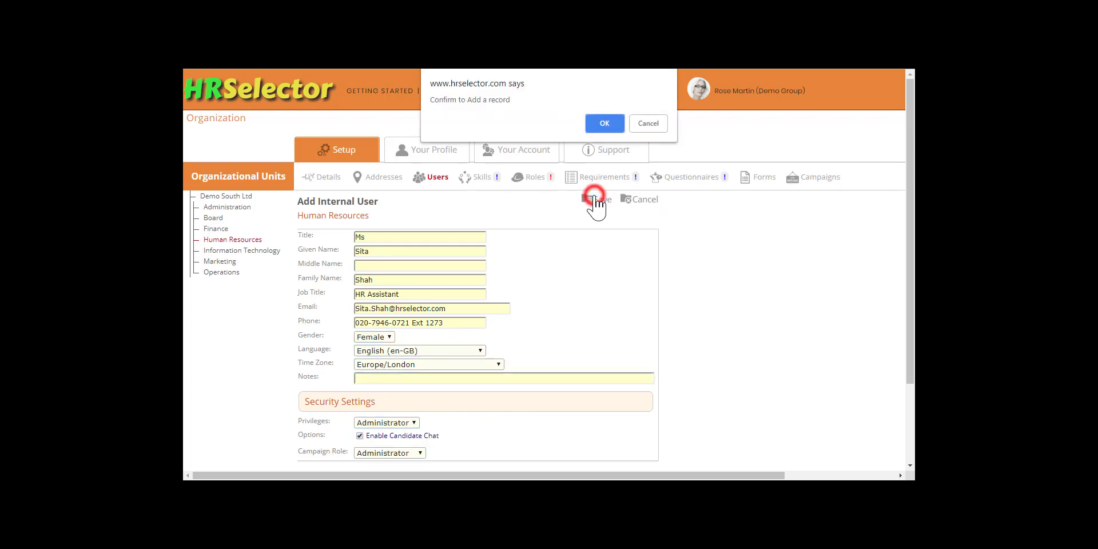
{"action": "left_click", "coordinate": [616, 124]}
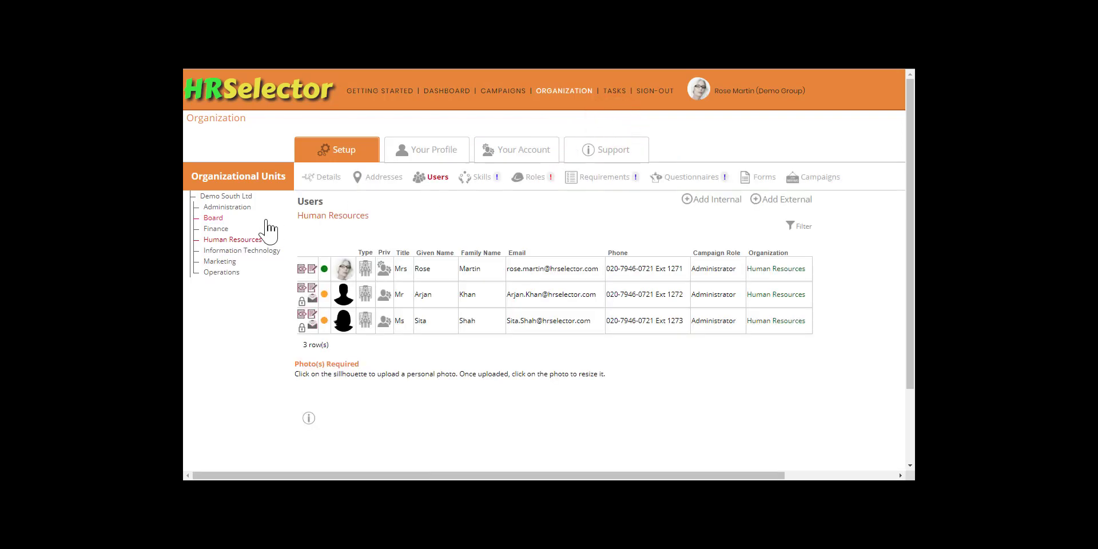
{"action": "left_click", "coordinate": [221, 230]}
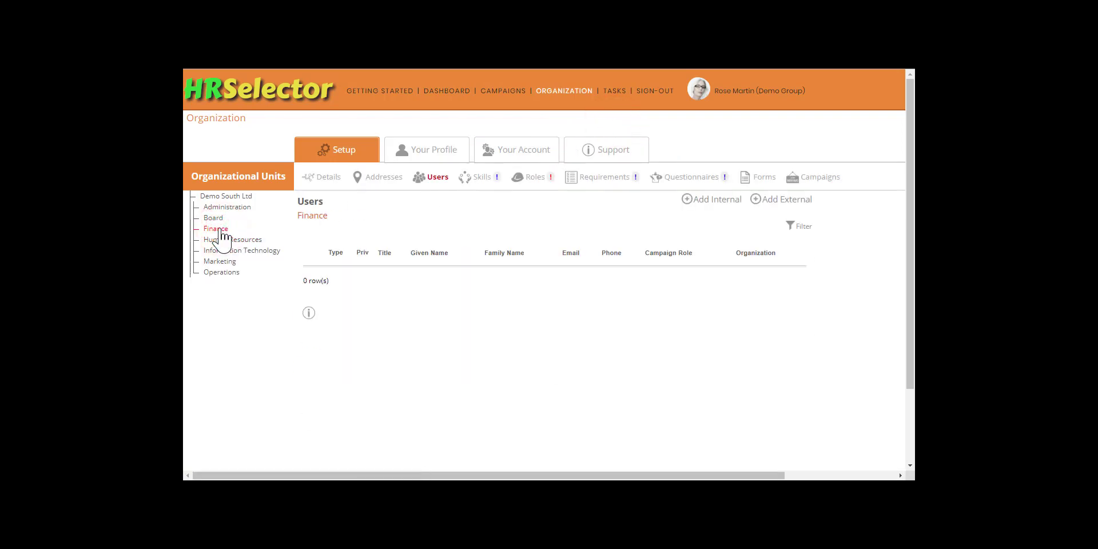
Start a new Finance internal user titled Mrs, job title Accounts Manager, with her name, email and phone.
{"action": "left_click", "coordinate": [708, 200]}
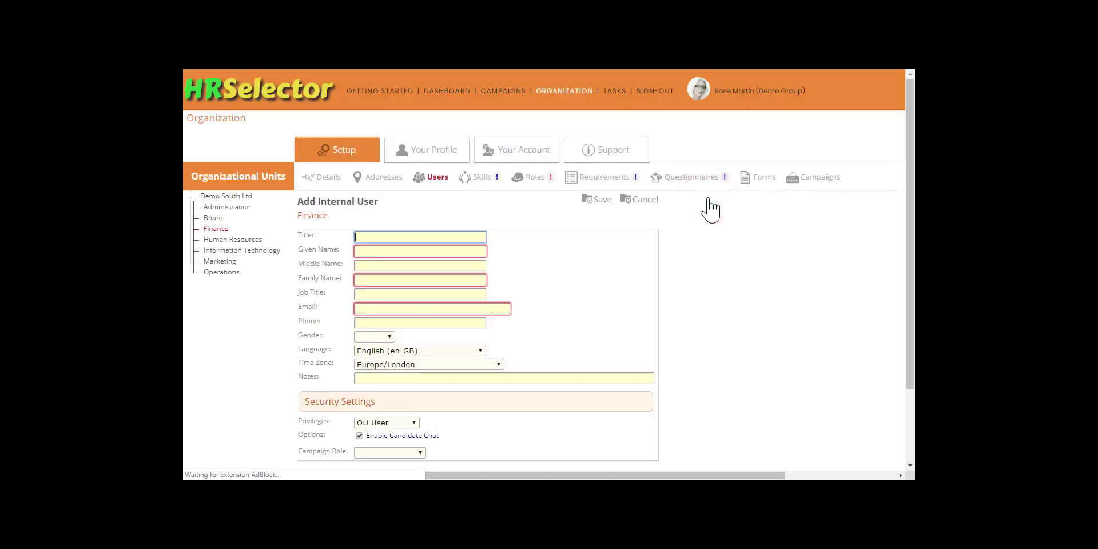
{"action": "type", "text": "Mrs"}
{"action": "key", "text": "Tab"}
{"action": "key", "text": "Tab"}
{"action": "key", "text": "Tab"}
{"action": "type", "text": "Accounts Manager"}
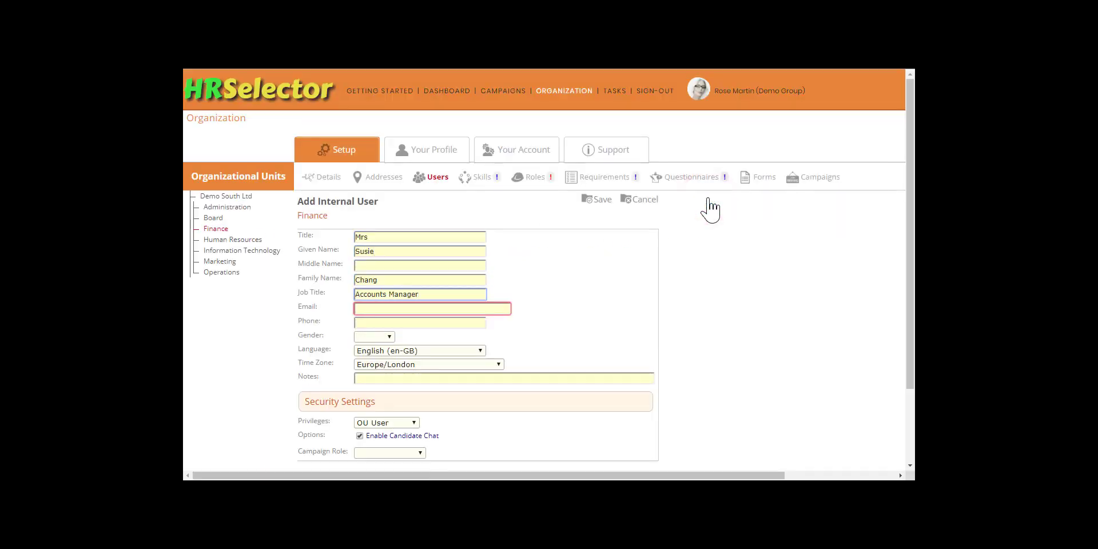
{"action": "key", "text": "Tab"}
{"action": "key", "text": "Tab"}
{"action": "type", "text": "020-7946-0721 Ext 1211"}
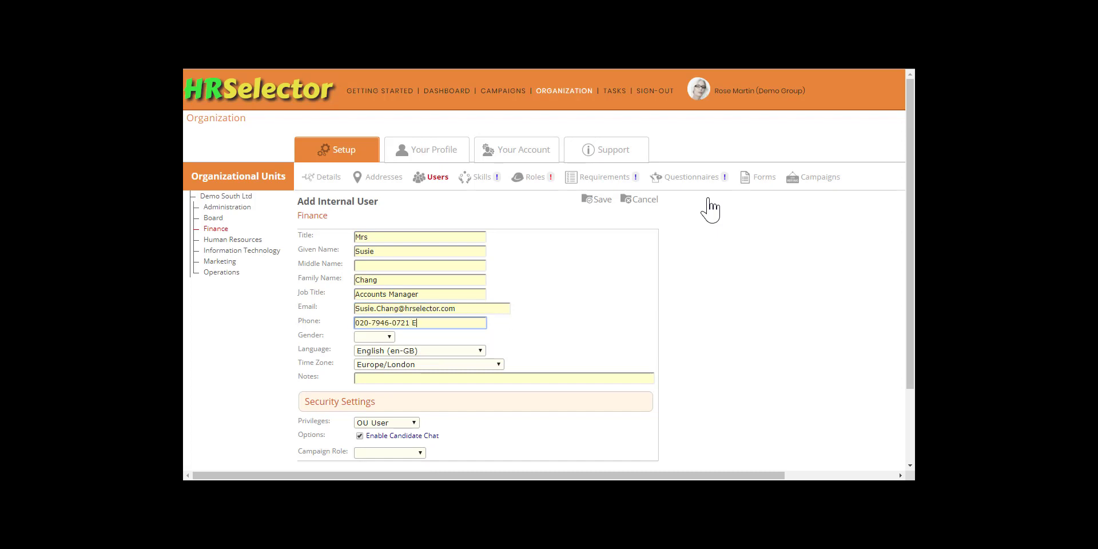
Set her gender to Female and campaign role to Interviewer, then save and confirm the record.
{"action": "key", "text": "Tab"}
{"action": "key", "text": "f"}
{"action": "key", "text": "Tab"}
{"action": "key", "text": "Tab"}
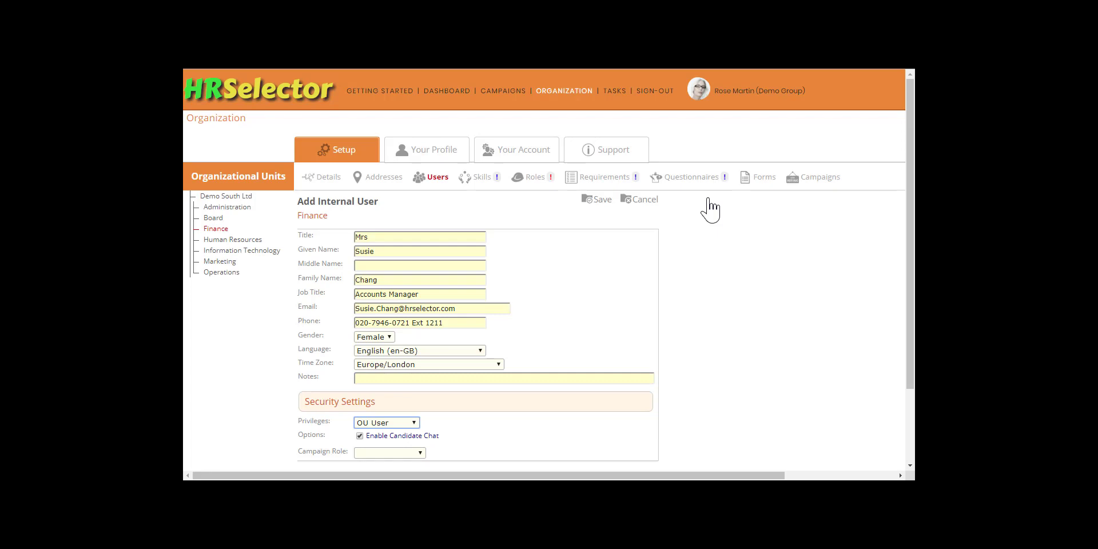
{"action": "key", "text": "Tab"}
{"action": "key", "text": "Tab"}
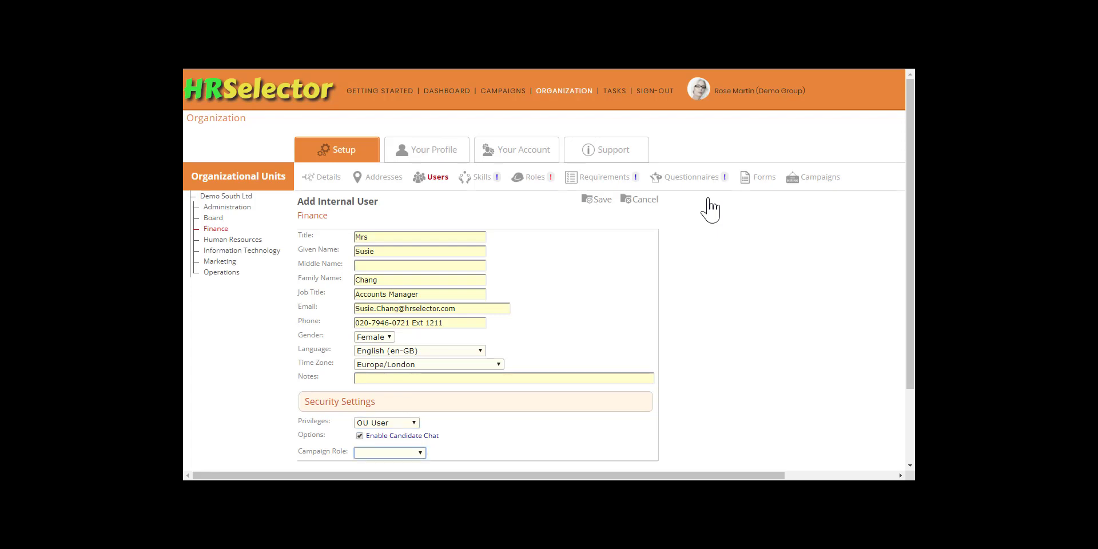
{"action": "key", "text": "Down"}
{"action": "left_click", "coordinate": [602, 199]}
{"action": "left_click", "coordinate": [606, 124]}
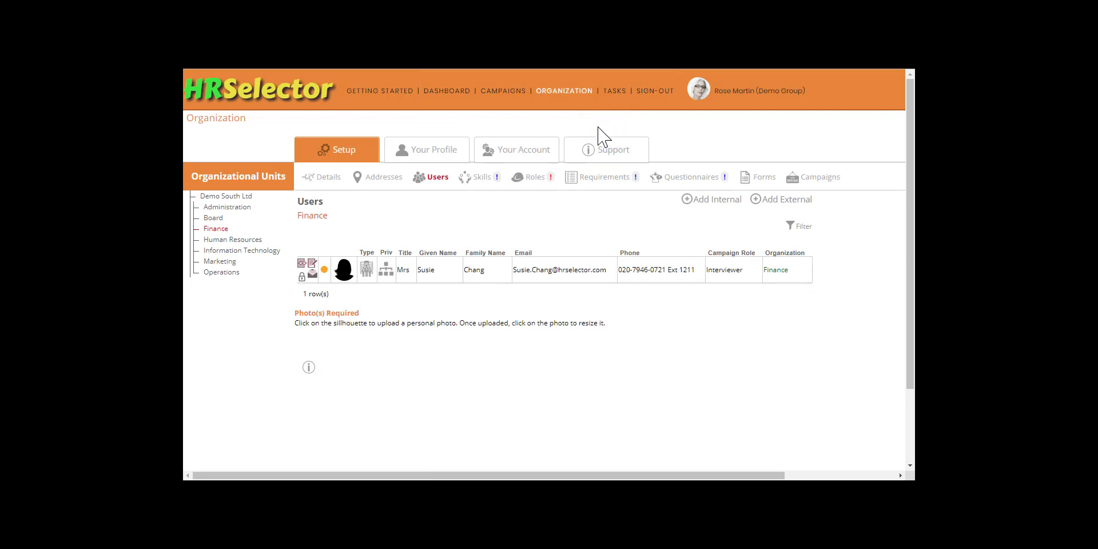
{"action": "left_click", "coordinate": [246, 196]}
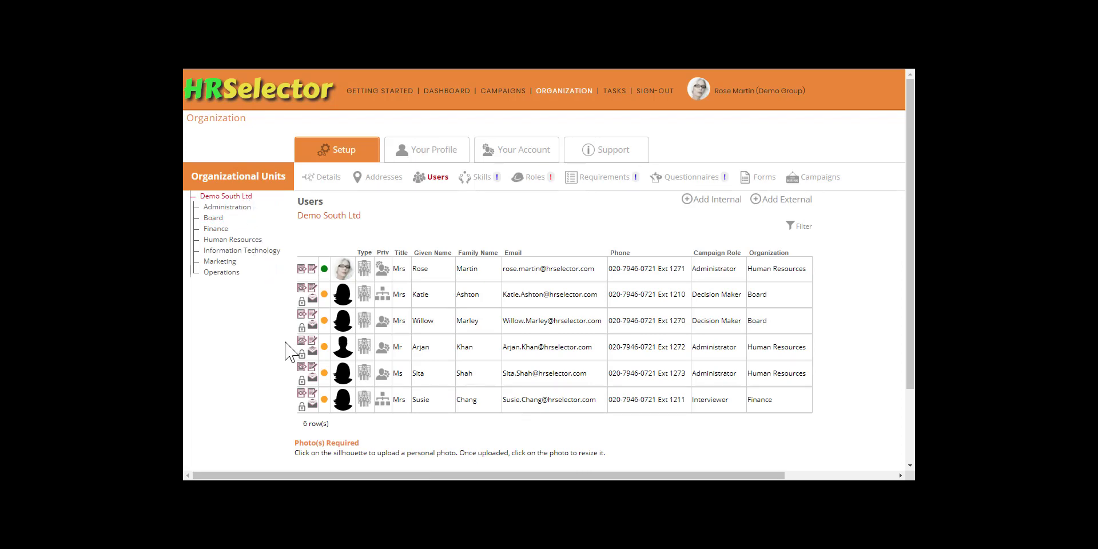
Open the Security Settings for the HR Assistant in the all-company Users list.
{"action": "left_click", "coordinate": [302, 380]}
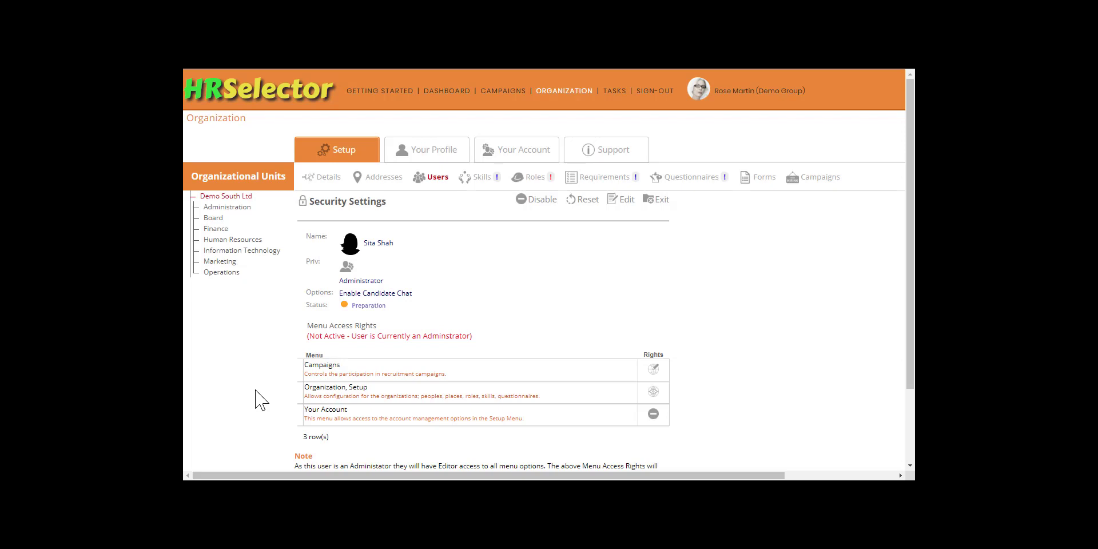
{"action": "left_click", "coordinate": [626, 201]}
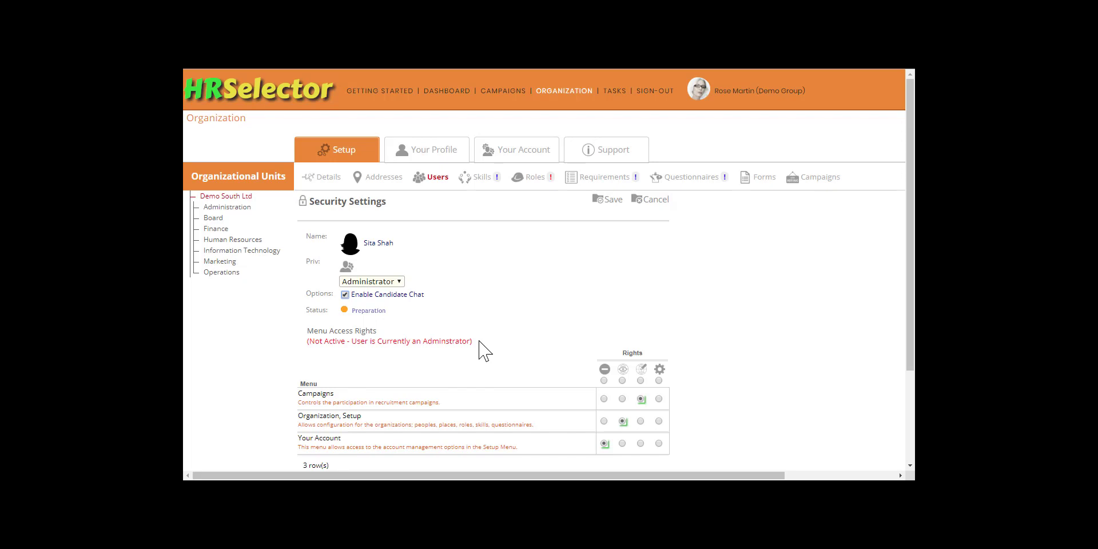
{"action": "left_click", "coordinate": [397, 282]}
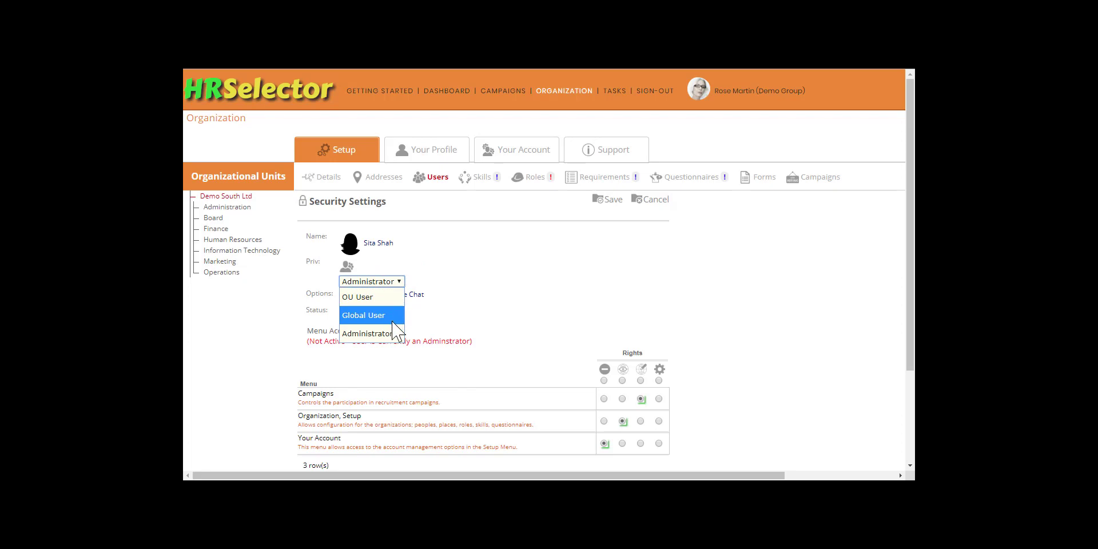
{"action": "left_click", "coordinate": [393, 333]}
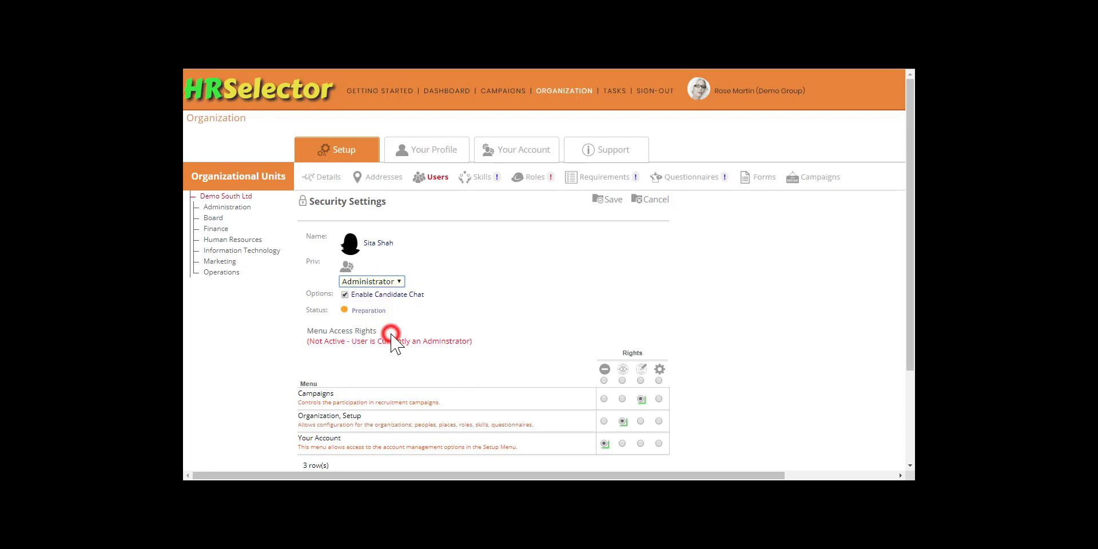
{"action": "left_click", "coordinate": [654, 203]}
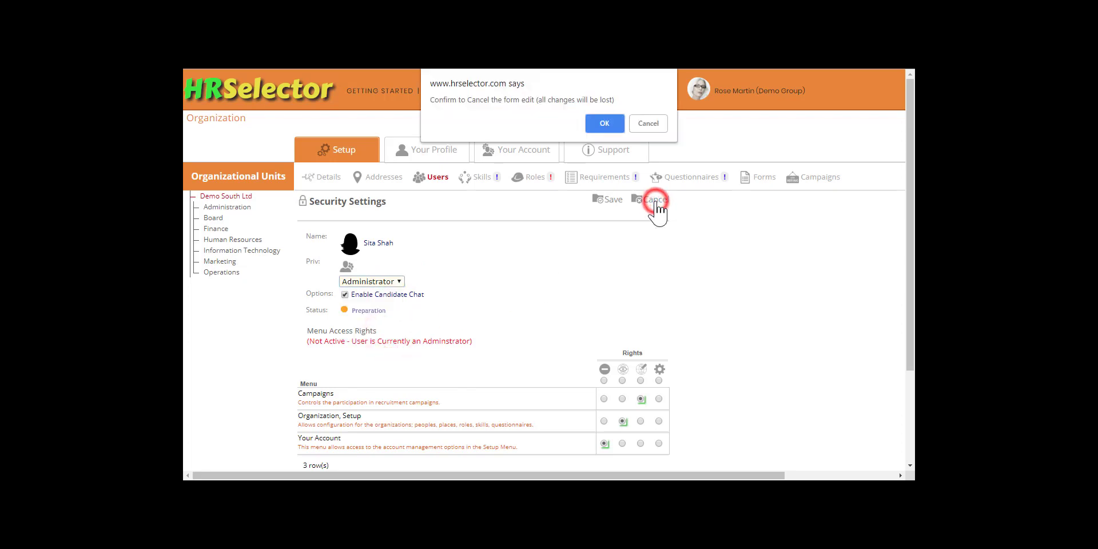
{"action": "left_click", "coordinate": [604, 124]}
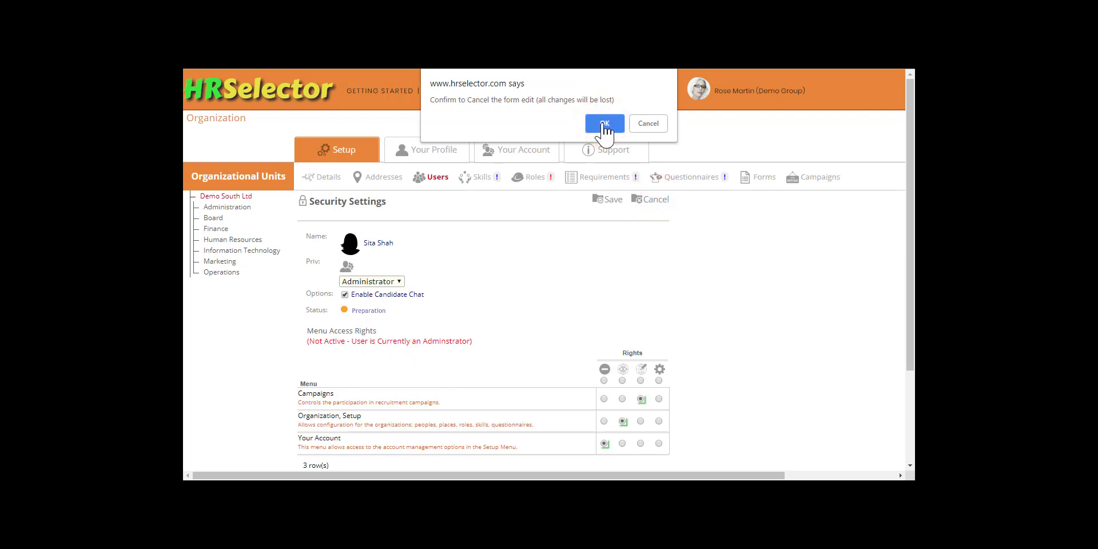
{"action": "left_click", "coordinate": [658, 201]}
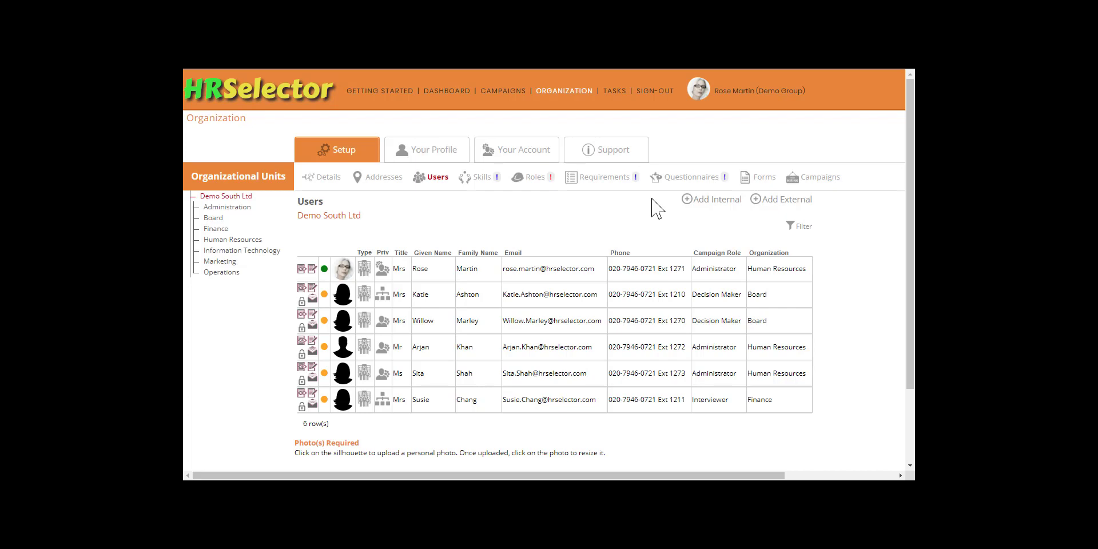
Upload a photo file for the first Board Decision Maker.
{"action": "left_click", "coordinate": [343, 293]}
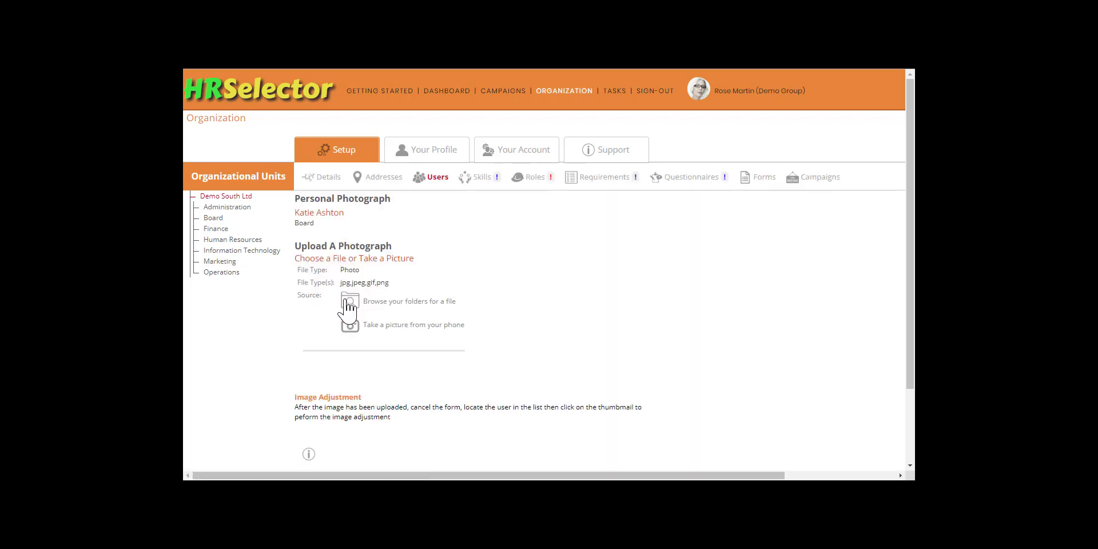
{"action": "left_click", "coordinate": [348, 298]}
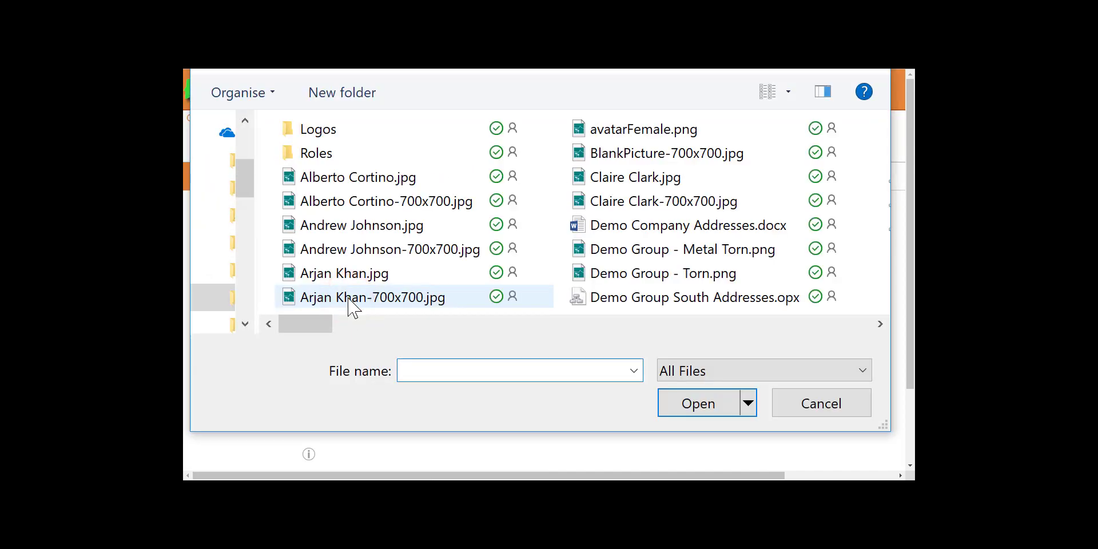
{"action": "scroll", "coordinate": [498, 284], "scroll_direction": "down", "scroll_amount": 5}
{"action": "double_click", "coordinate": [589, 204]}
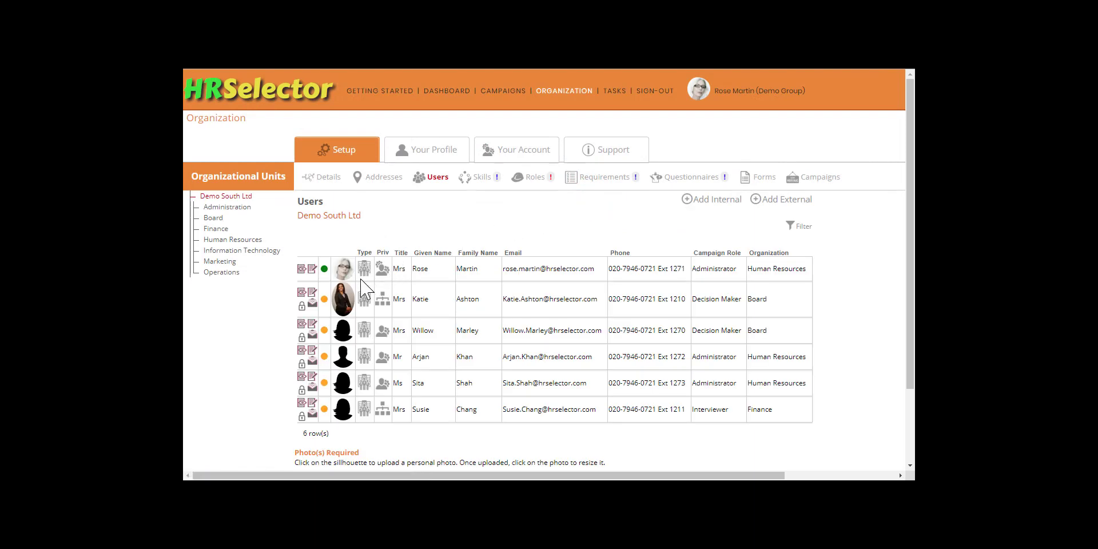
Shrink and reposition her photo so the face fills the thumbnail circle, then save.
{"action": "left_click", "coordinate": [343, 299]}
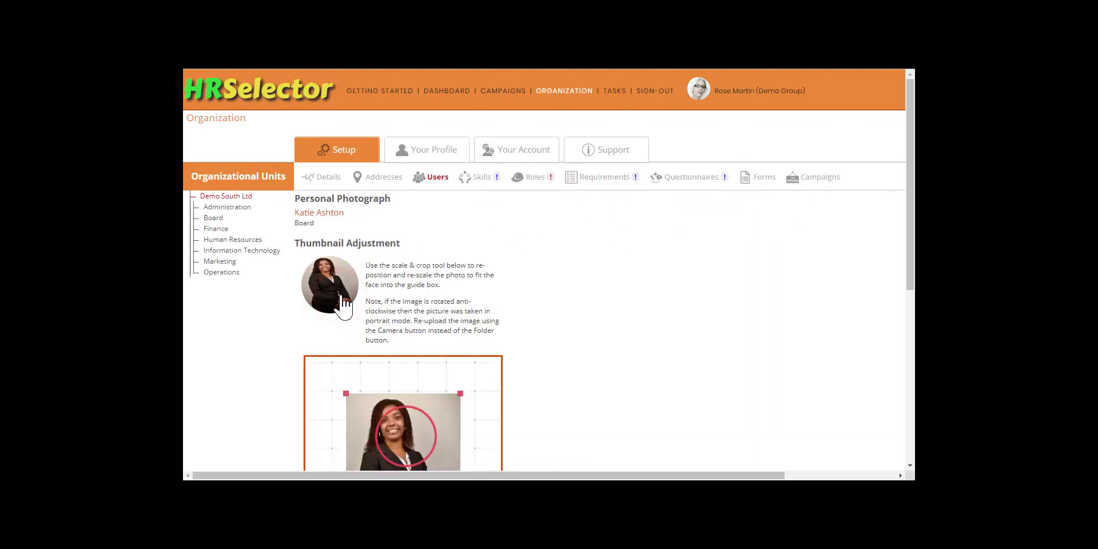
{"action": "scroll", "coordinate": [564, 321], "scroll_direction": "down", "scroll_amount": 3}
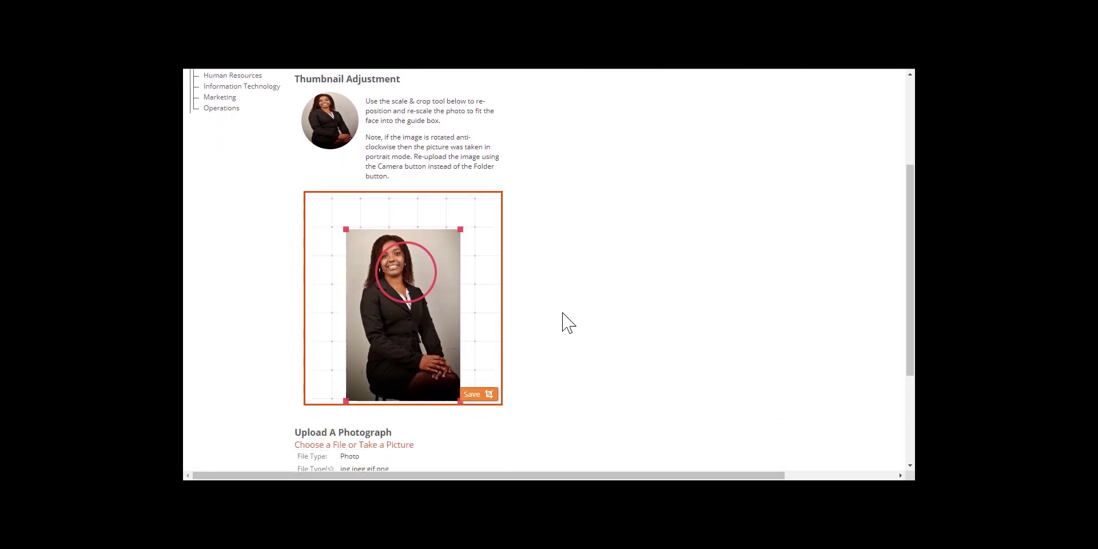
{"action": "left_click_drag", "start_coordinate": [461, 223], "coordinate": [451, 234]}
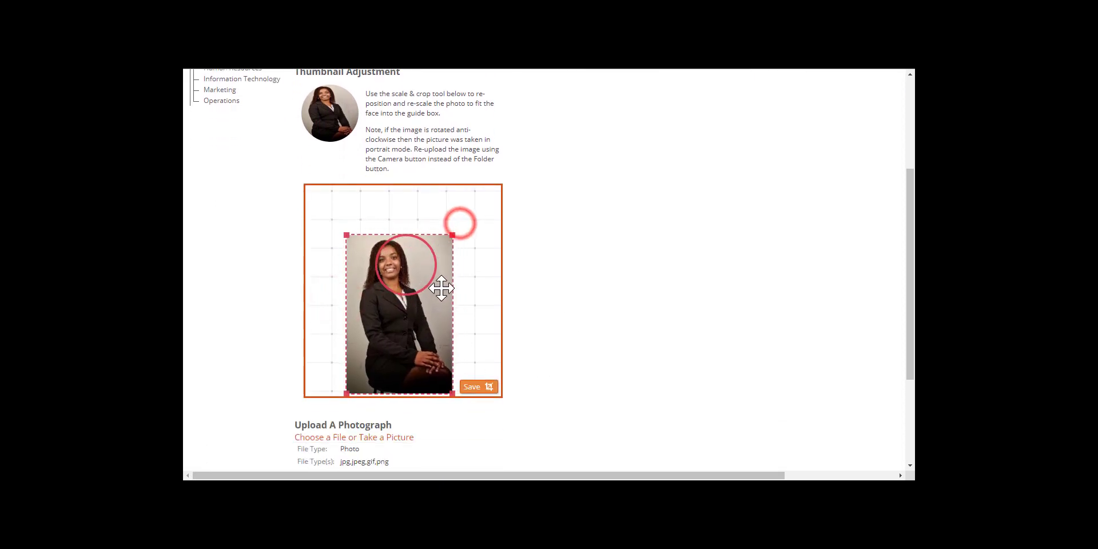
{"action": "left_click_drag", "start_coordinate": [439, 315], "coordinate": [460, 313]}
{"action": "left_click", "coordinate": [475, 388]}
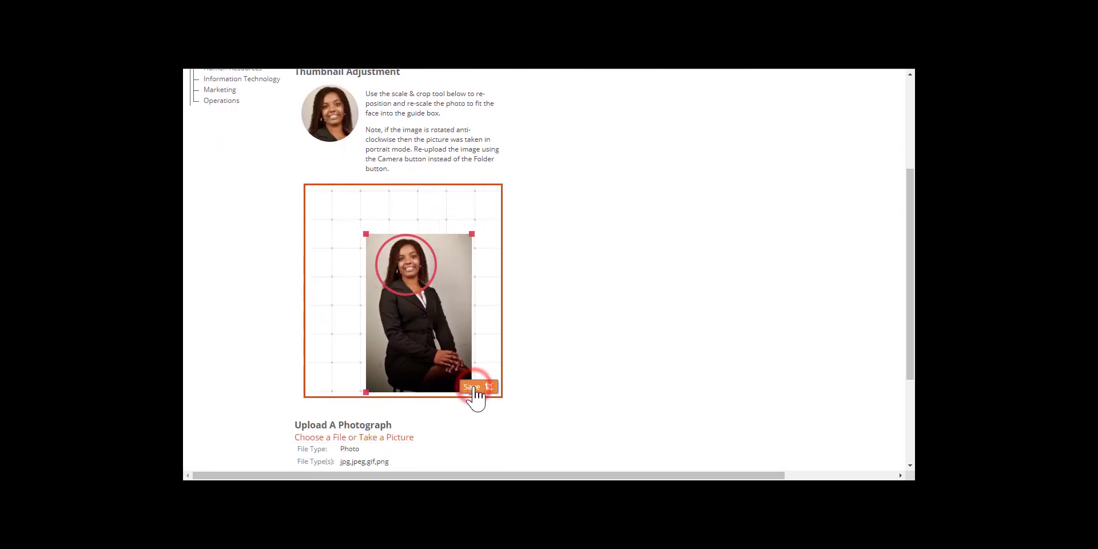
{"action": "scroll", "coordinate": [522, 386], "scroll_direction": "down", "scroll_amount": 3}
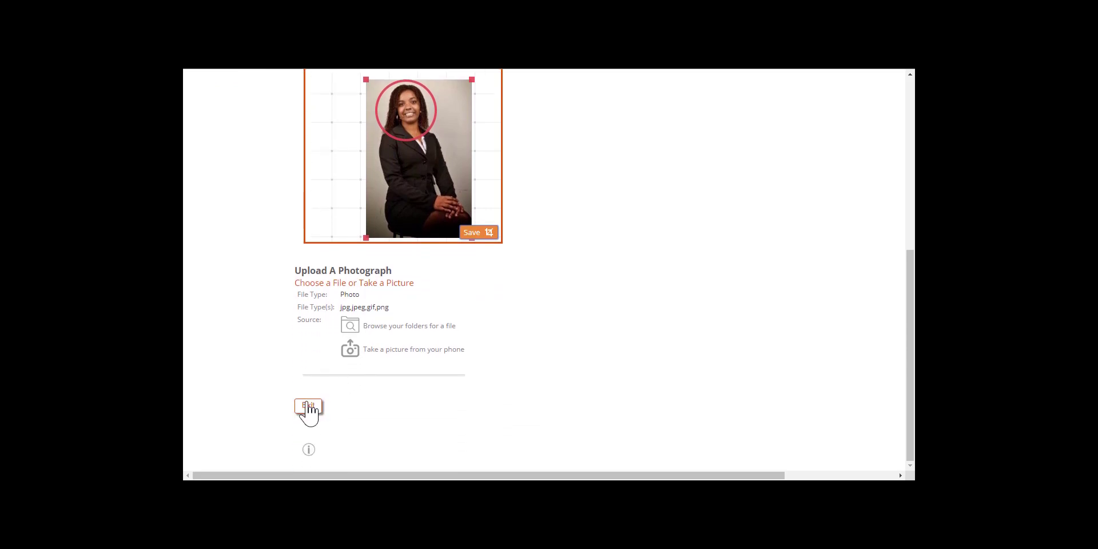
{"action": "left_click", "coordinate": [309, 406]}
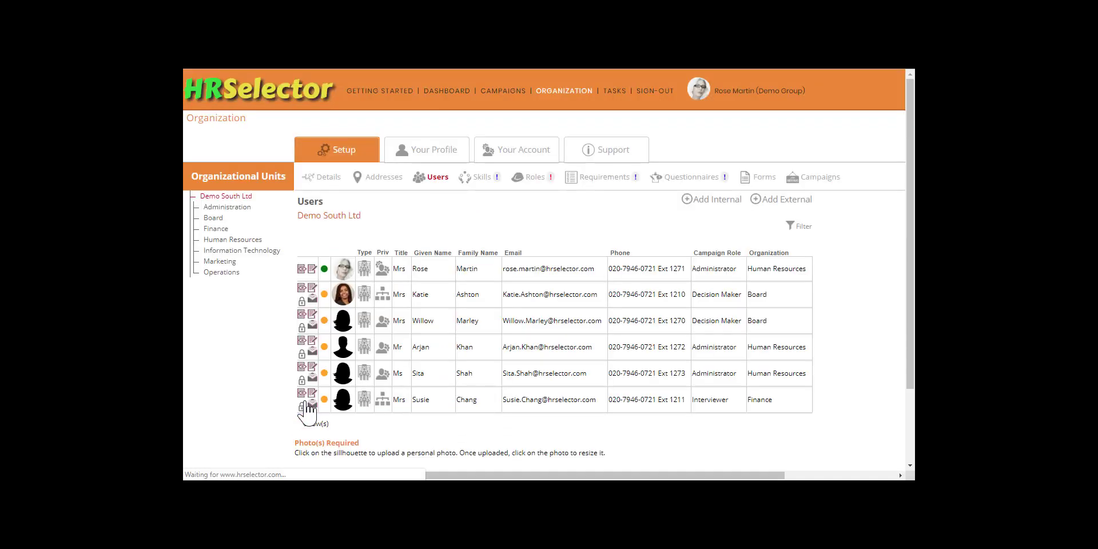
Upload the third user's photo and crop it around the face, then save.
{"action": "left_click", "coordinate": [342, 320]}
{"action": "left_click", "coordinate": [343, 326]}
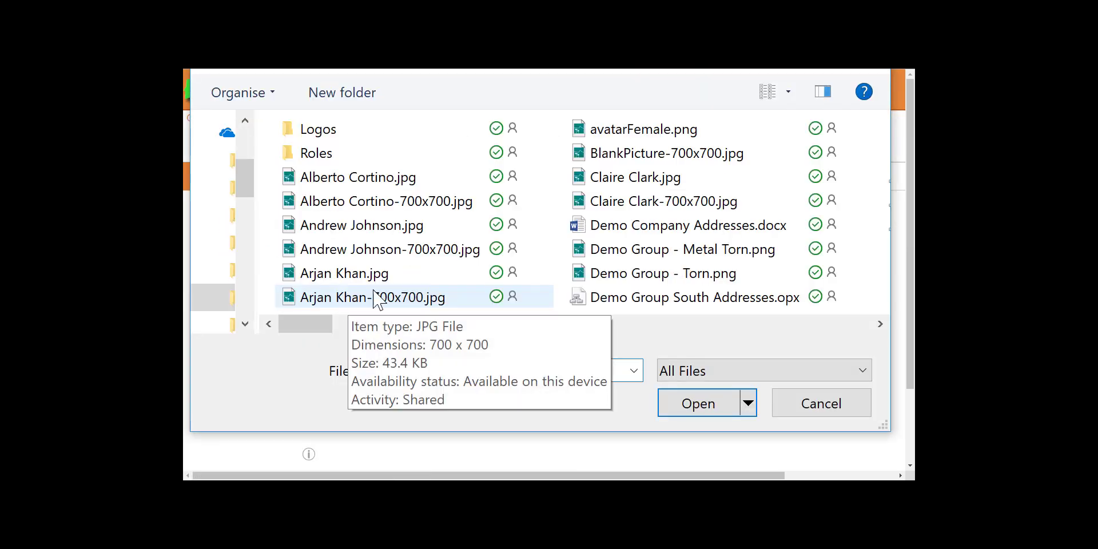
{"action": "scroll", "coordinate": [595, 274], "scroll_direction": "right", "scroll_amount": 10}
{"action": "double_click", "coordinate": [575, 211]}
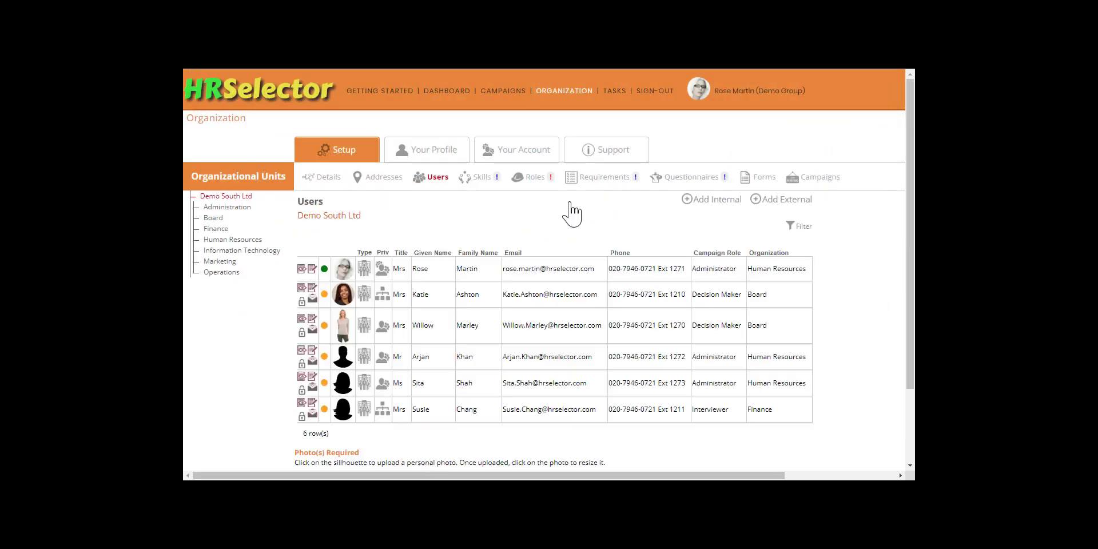
{"action": "scroll", "coordinate": [395, 325], "scroll_direction": "down", "scroll_amount": 3}
{"action": "left_click_drag", "start_coordinate": [461, 223], "coordinate": [453, 243]}
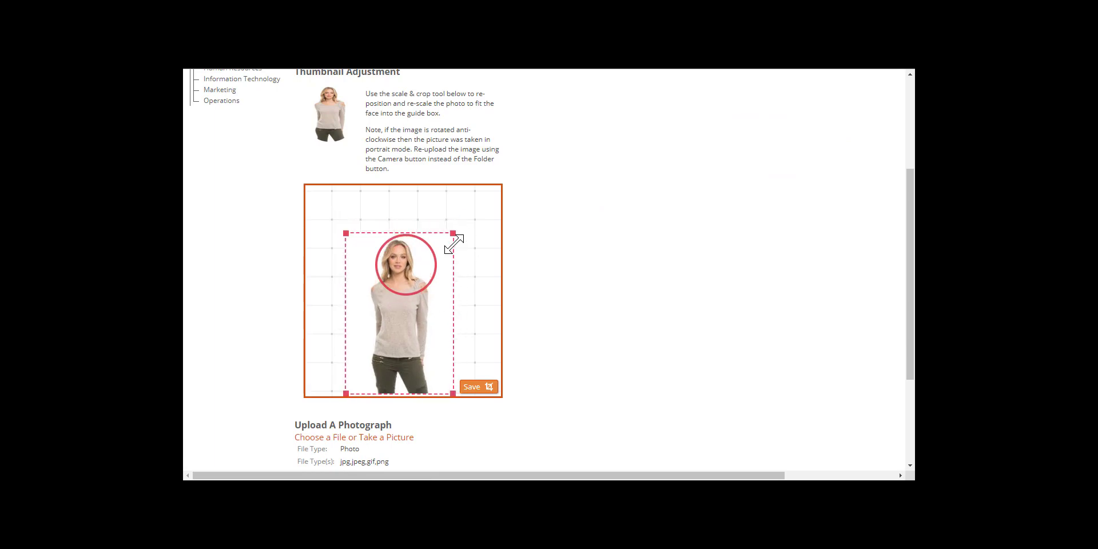
{"action": "left_click_drag", "start_coordinate": [428, 312], "coordinate": [438, 311]}
{"action": "left_click_drag", "start_coordinate": [462, 232], "coordinate": [471, 223]}
{"action": "left_click", "coordinate": [474, 388]}
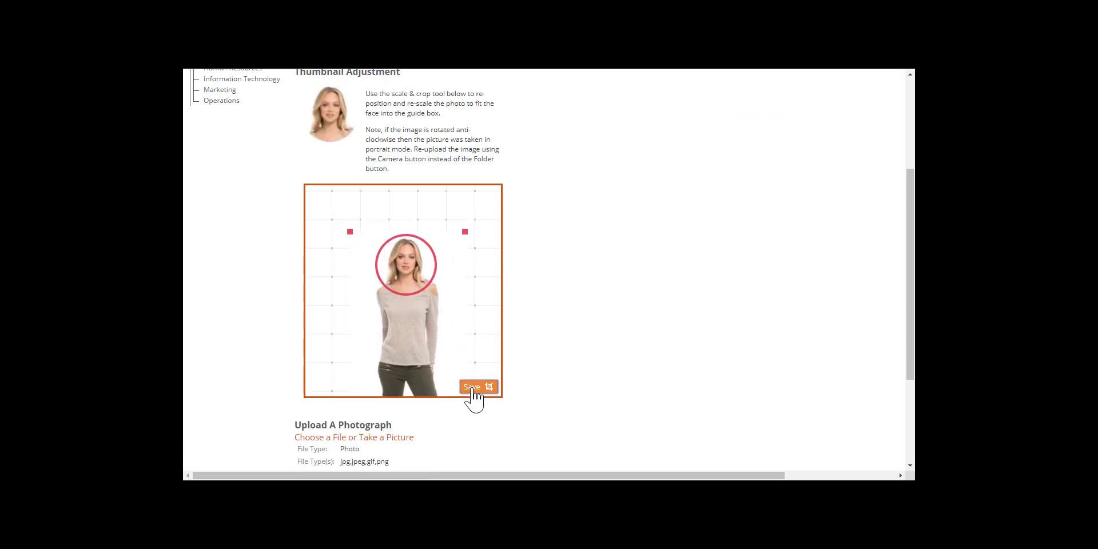
{"action": "scroll", "coordinate": [400, 423], "scroll_direction": "down", "scroll_amount": 2}
{"action": "left_click", "coordinate": [306, 448]}
Reposition the fourth user's photo crop so the face sits inside the circle, then save.
{"action": "left_click", "coordinate": [339, 353]}
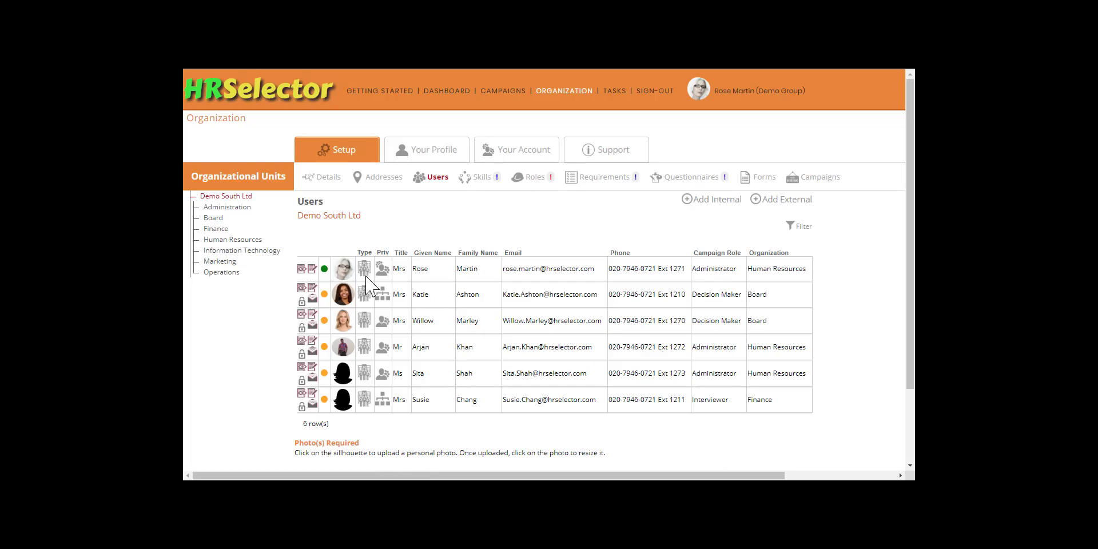
{"action": "left_click", "coordinate": [343, 347]}
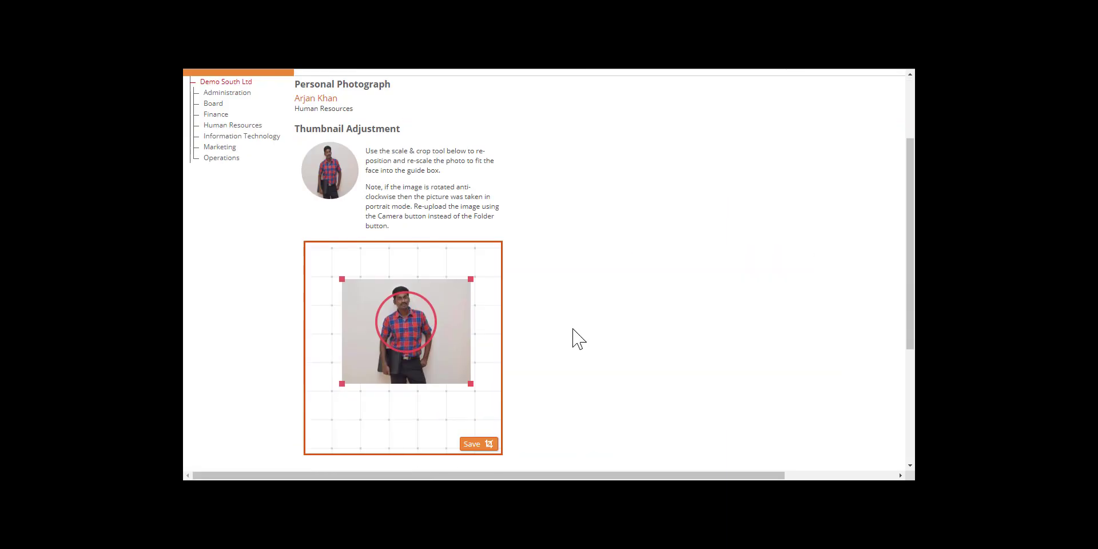
{"action": "scroll", "coordinate": [466, 318], "scroll_direction": "down", "scroll_amount": 1}
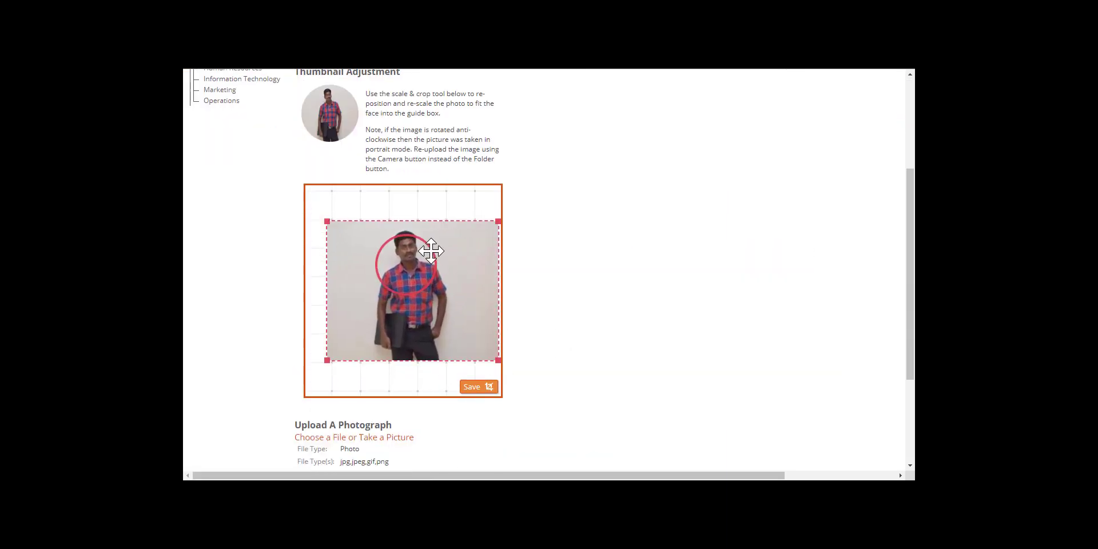
{"action": "left_click_drag", "start_coordinate": [431, 251], "coordinate": [434, 264]}
{"action": "left_click", "coordinate": [479, 387]}
{"action": "scroll", "coordinate": [556, 380], "scroll_direction": "down", "scroll_amount": 3}
{"action": "left_click", "coordinate": [309, 412]}
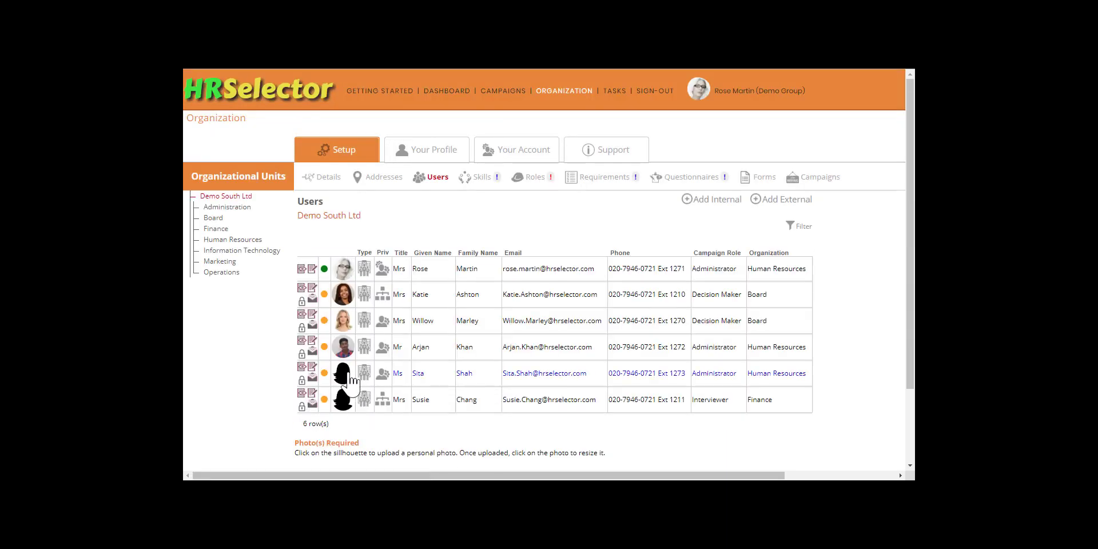
Upload and crop a profile photo for the fifth user, the remaining HR administrator.
{"action": "left_click", "coordinate": [343, 374]}
{"action": "left_click", "coordinate": [350, 301]}
{"action": "scroll", "coordinate": [421, 276], "scroll_direction": "down", "scroll_amount": 5}
{"action": "double_click", "coordinate": [581, 154]}
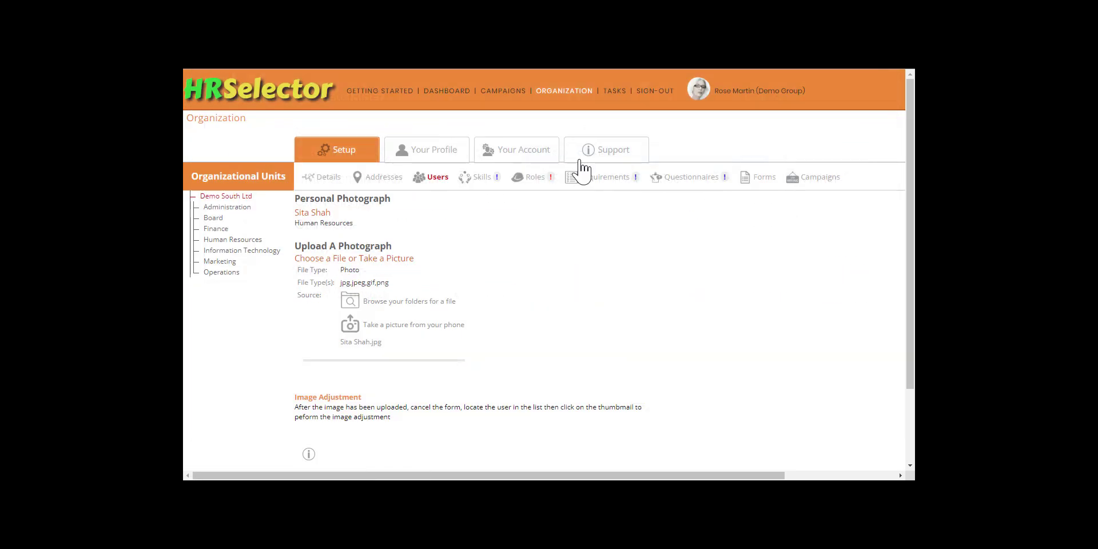
{"action": "left_click", "coordinate": [344, 379]}
{"action": "scroll", "coordinate": [516, 351], "scroll_direction": "down", "scroll_amount": 3}
{"action": "left_click_drag", "start_coordinate": [457, 392], "coordinate": [433, 353]}
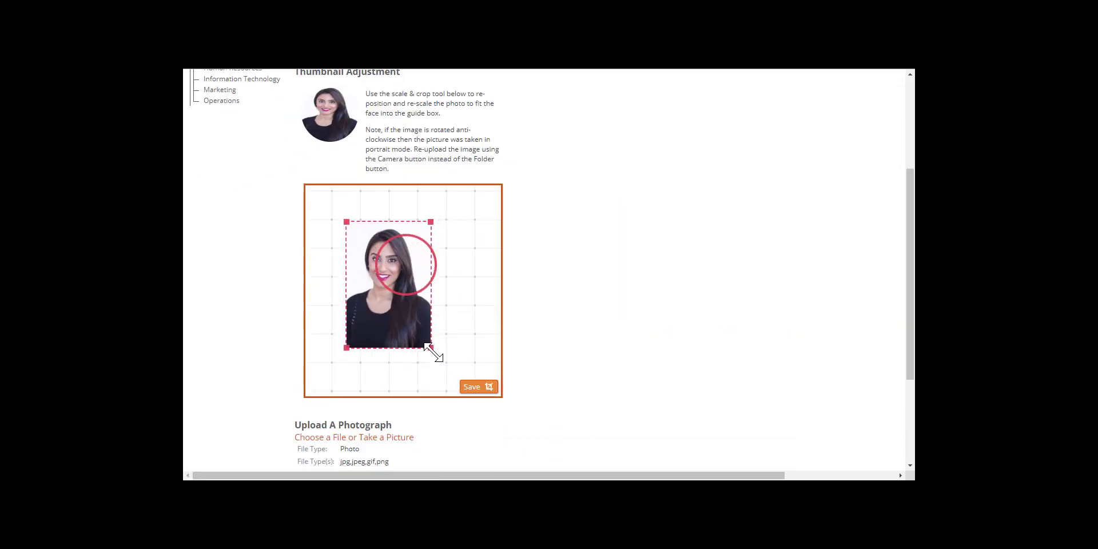
{"action": "left_click_drag", "start_coordinate": [375, 307], "coordinate": [397, 314]}
{"action": "left_click", "coordinate": [472, 389]}
{"action": "scroll", "coordinate": [486, 394], "scroll_direction": "down", "scroll_amount": 3}
{"action": "left_click", "coordinate": [311, 406]}
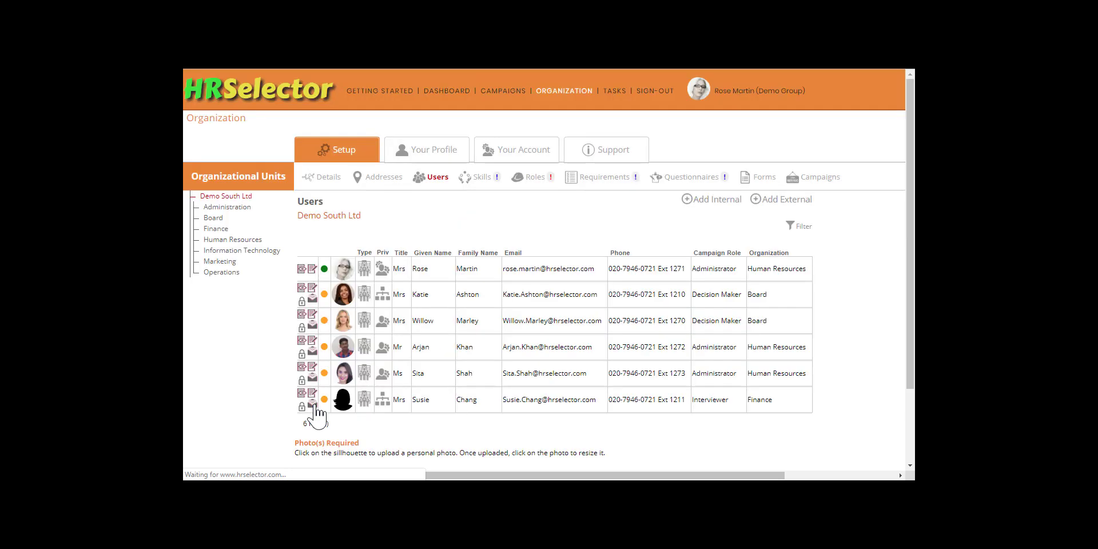
Upload and crop a profile photo for the sixth user, the Finance Interviewer.
{"action": "left_click", "coordinate": [343, 399]}
{"action": "left_click", "coordinate": [350, 301]}
{"action": "scroll", "coordinate": [572, 257], "scroll_direction": "down", "scroll_amount": 5}
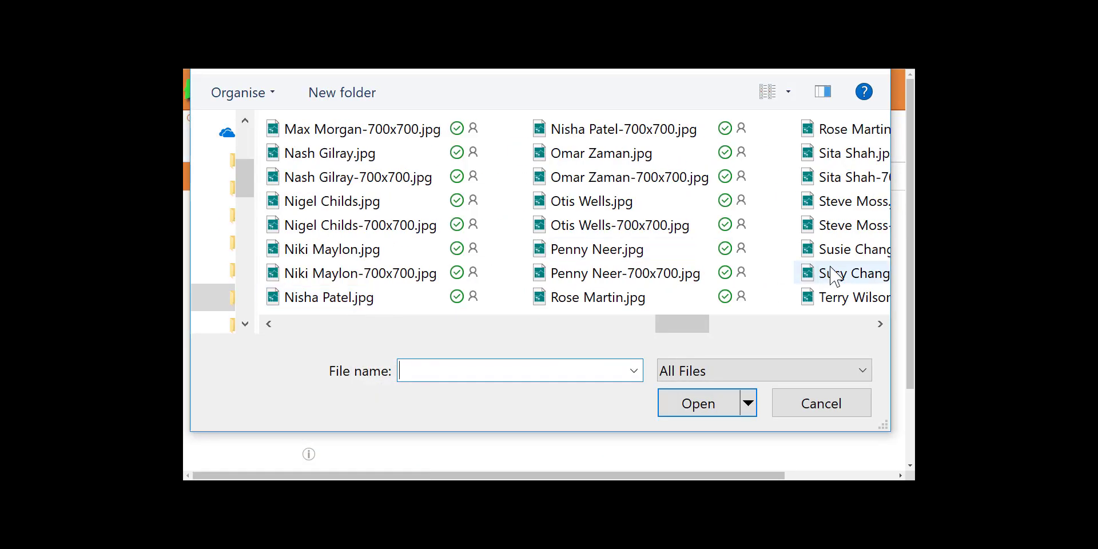
{"action": "double_click", "coordinate": [835, 274]}
{"action": "left_click", "coordinate": [344, 396]}
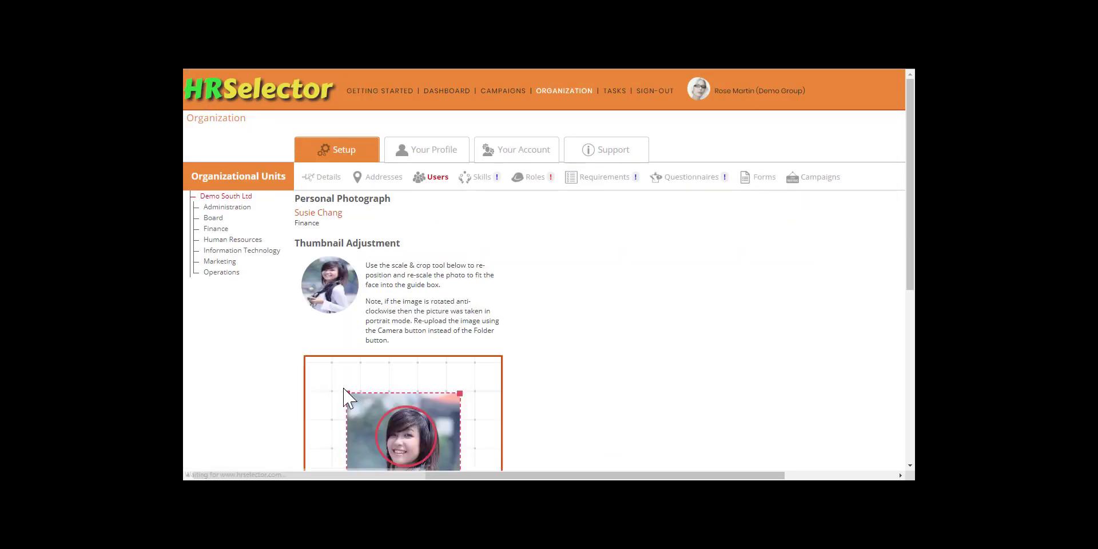
{"action": "scroll", "coordinate": [344, 390], "scroll_direction": "down", "scroll_amount": 2}
{"action": "left_click_drag", "start_coordinate": [460, 278], "coordinate": [441, 308]}
{"action": "left_click_drag", "start_coordinate": [424, 366], "coordinate": [431, 340]}
{"action": "left_click", "coordinate": [473, 447]}
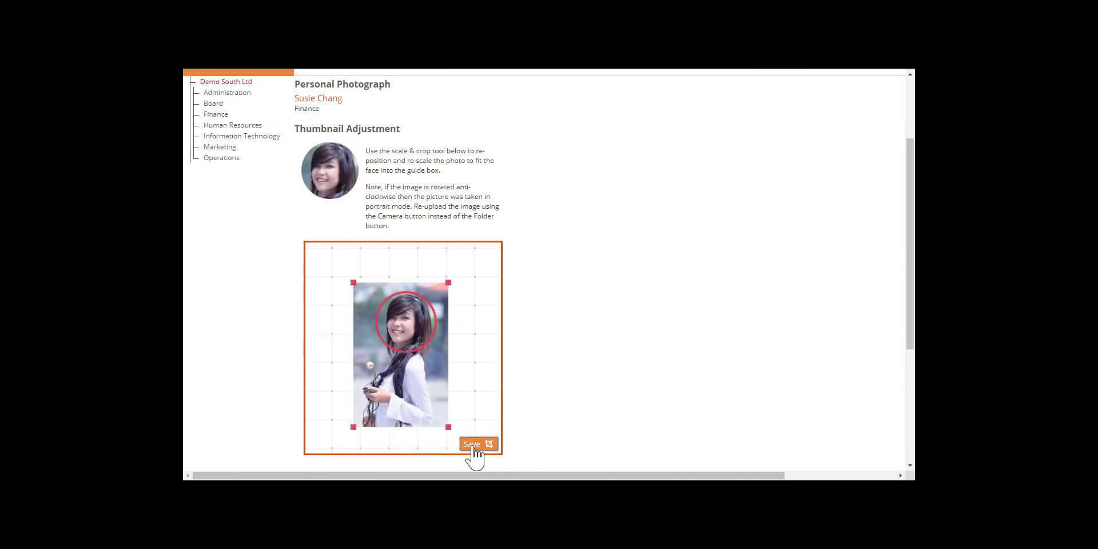
{"action": "scroll", "coordinate": [307, 448], "scroll_direction": "down", "scroll_amount": 3}
{"action": "left_click", "coordinate": [309, 449]}
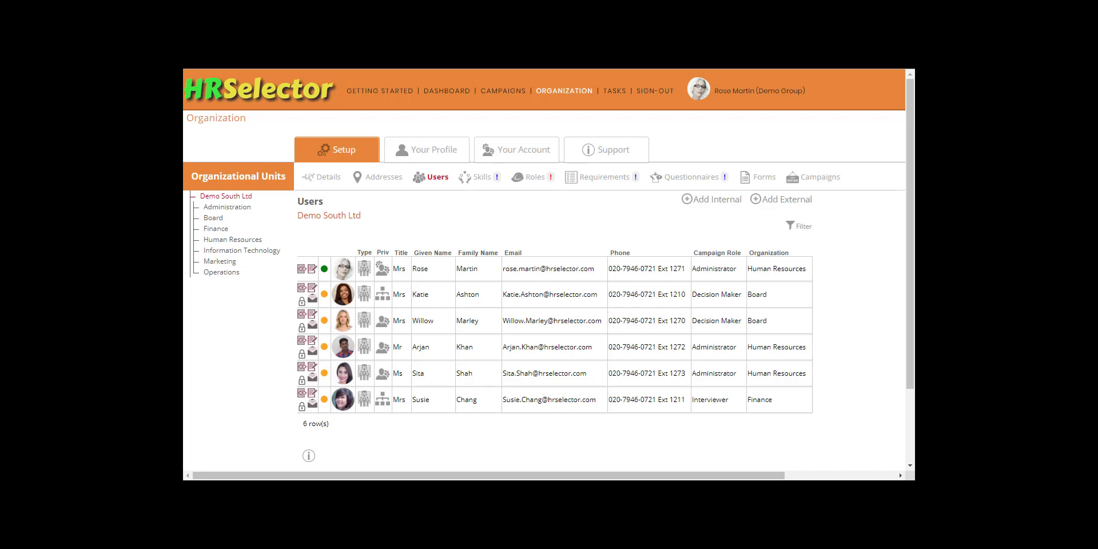
Activate the second Human Resources user's login, the male HR administrator, and send the activation email.
{"action": "left_click", "coordinate": [216, 219]}
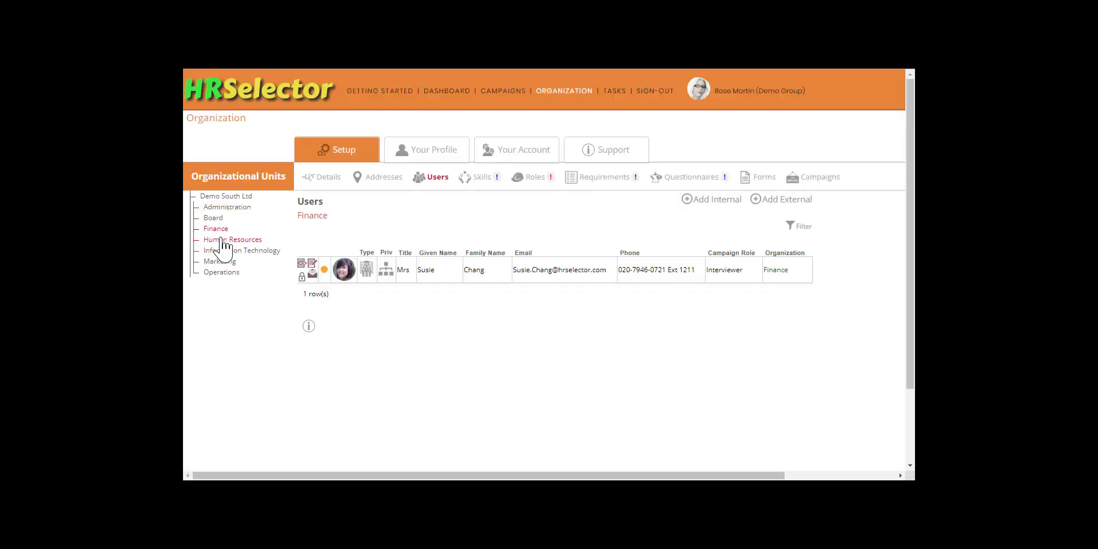
{"action": "left_click", "coordinate": [221, 239]}
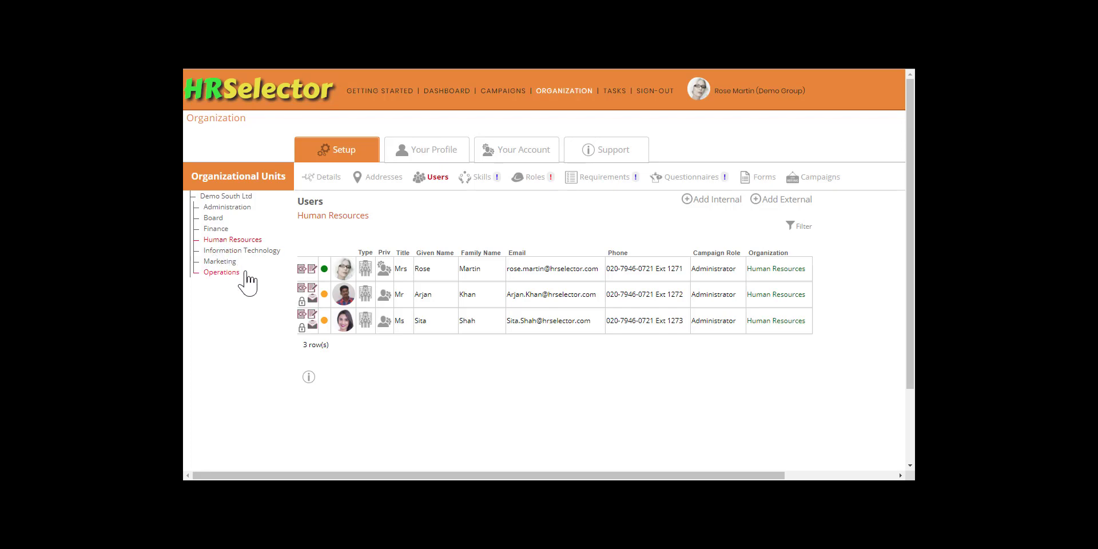
{"action": "left_click", "coordinate": [312, 300]}
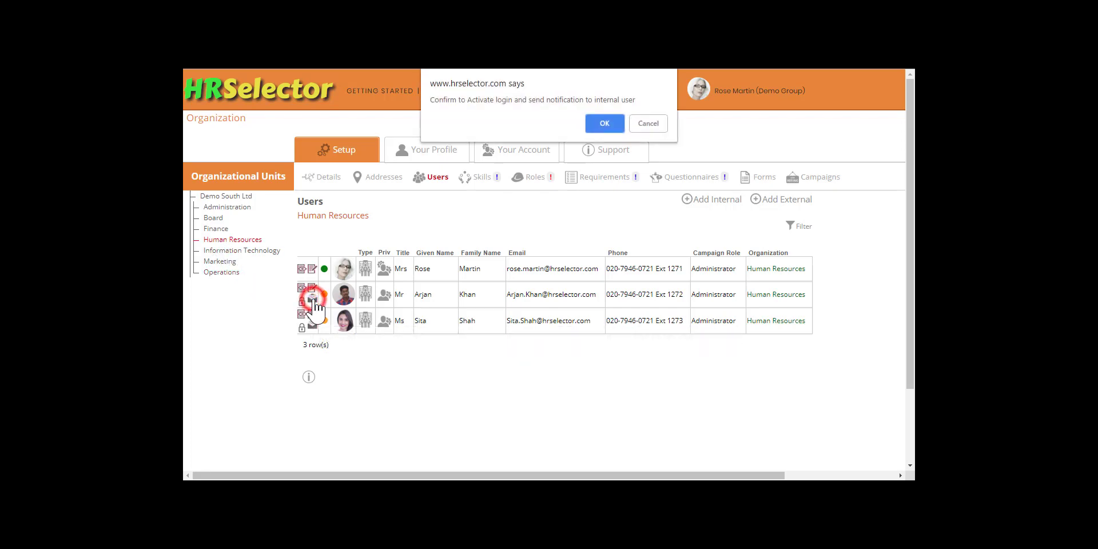
{"action": "left_click", "coordinate": [599, 124]}
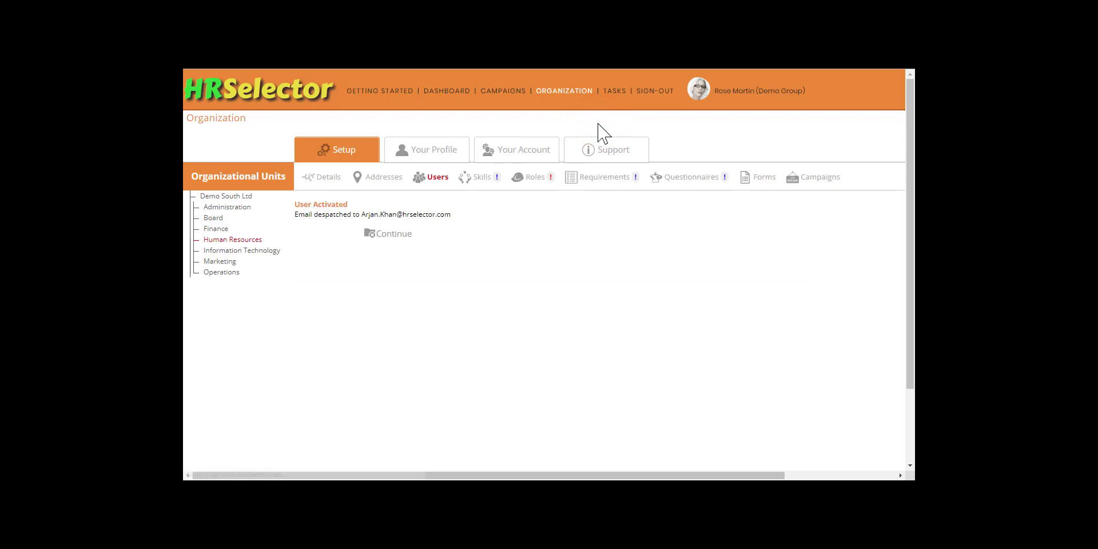
{"action": "left_click", "coordinate": [389, 233]}
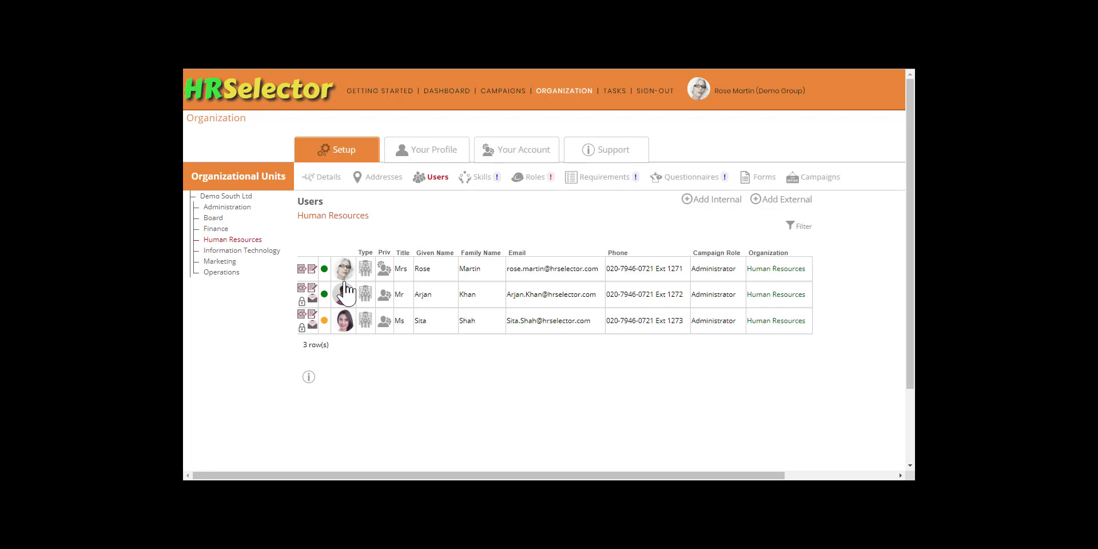
Activate the login of the third Human Resources user, the other HR administrator.
{"action": "left_click", "coordinate": [312, 325]}
{"action": "left_click", "coordinate": [604, 114]}
{"action": "left_click", "coordinate": [378, 242]}
Activate the logins of both Board decision makers.
{"action": "left_click", "coordinate": [212, 219]}
{"action": "left_click", "coordinate": [313, 274]}
{"action": "left_click", "coordinate": [604, 129]}
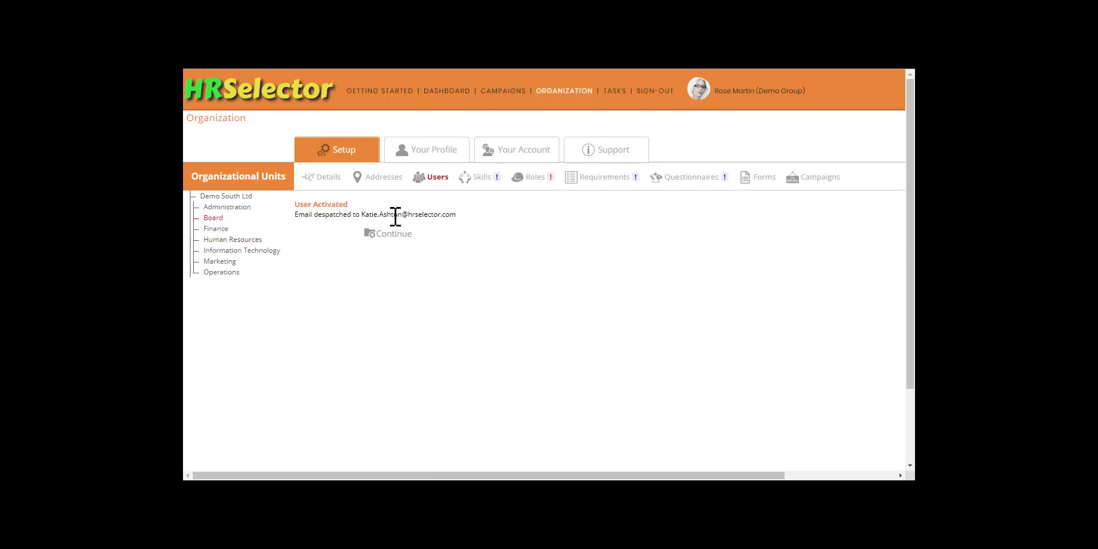
{"action": "left_click", "coordinate": [391, 234]}
{"action": "left_click", "coordinate": [312, 300]}
{"action": "left_click", "coordinate": [601, 127]}
{"action": "left_click", "coordinate": [404, 239]}
Activate the Finance interviewer's login, then show all Demo South Ltd users.
{"action": "left_click", "coordinate": [214, 228]}
{"action": "left_click", "coordinate": [312, 274]}
{"action": "left_click", "coordinate": [603, 126]}
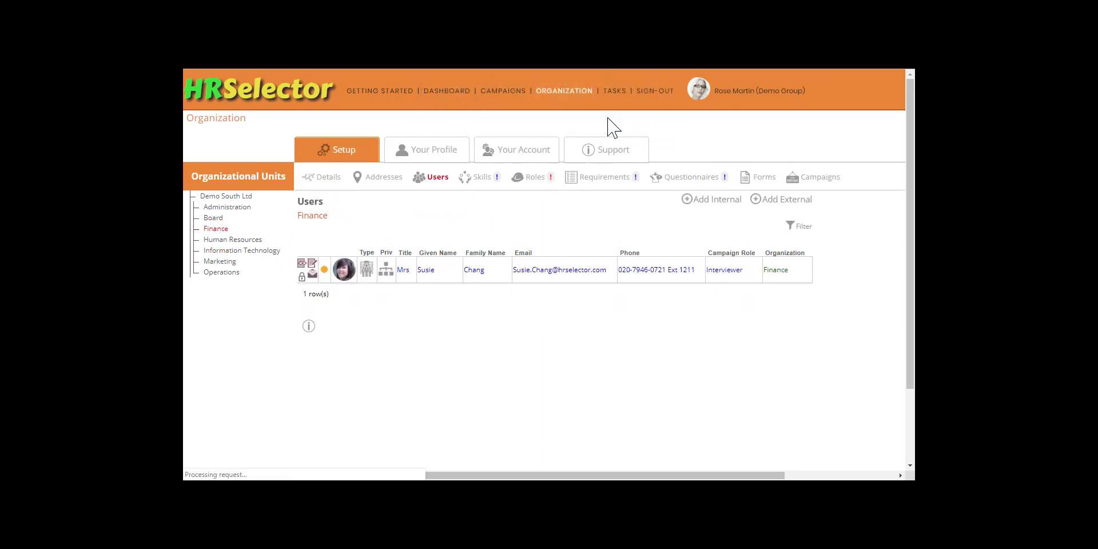
{"action": "left_click", "coordinate": [391, 235]}
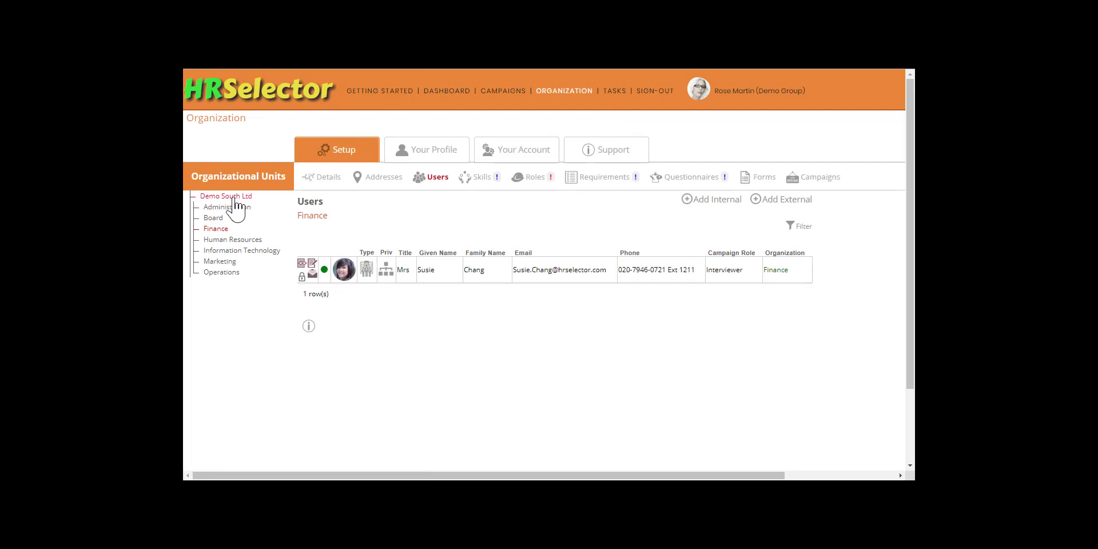
{"action": "left_click", "coordinate": [234, 196]}
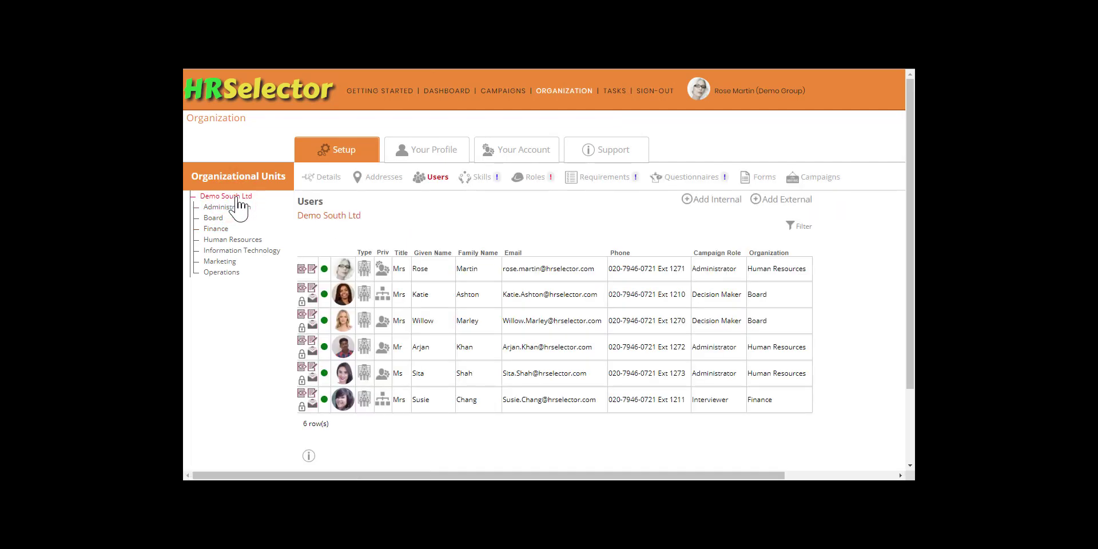